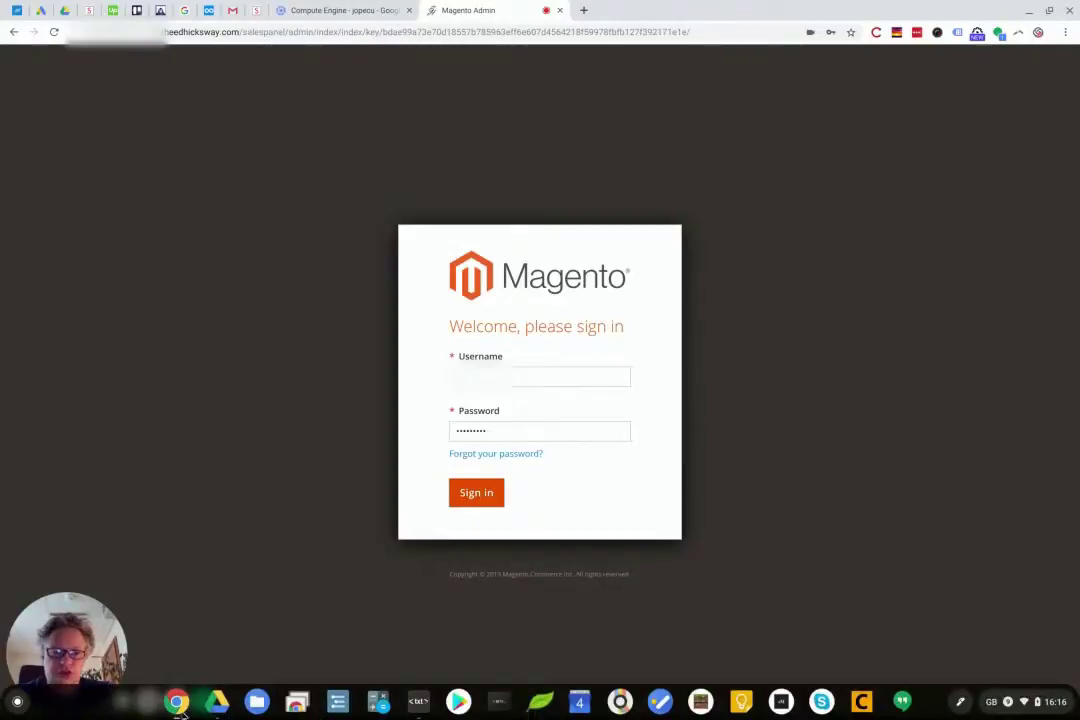
# Bring the incognito Magento admin dashboard window forward and maximize it
pyautogui.click(177, 703)
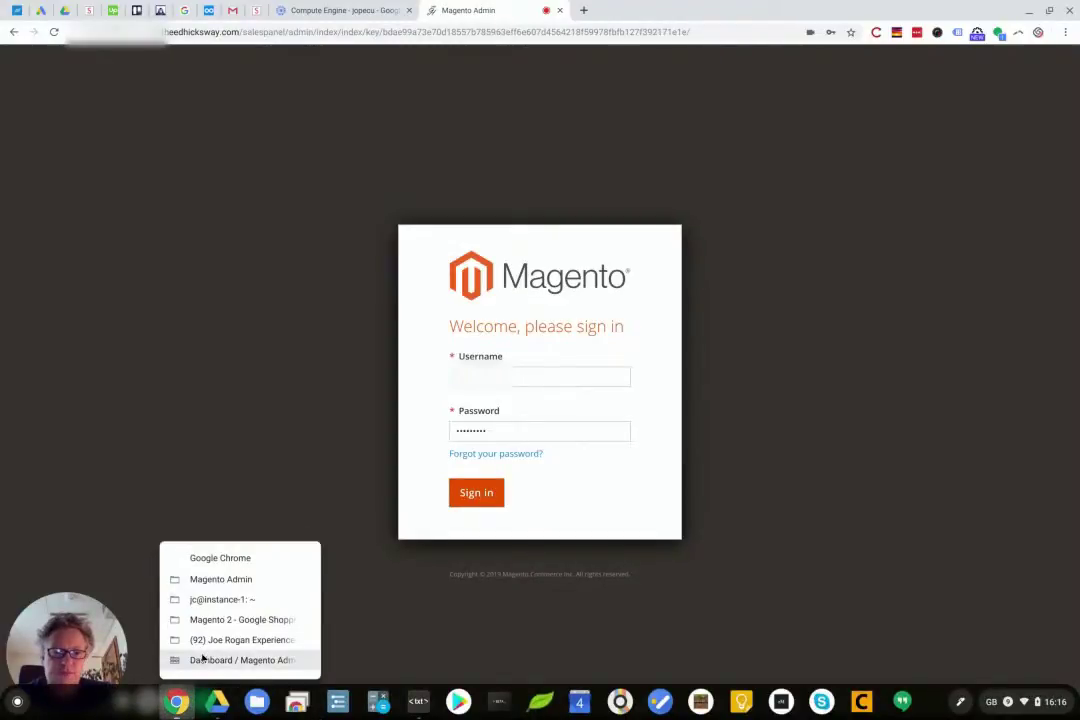
pyautogui.click(220, 660)
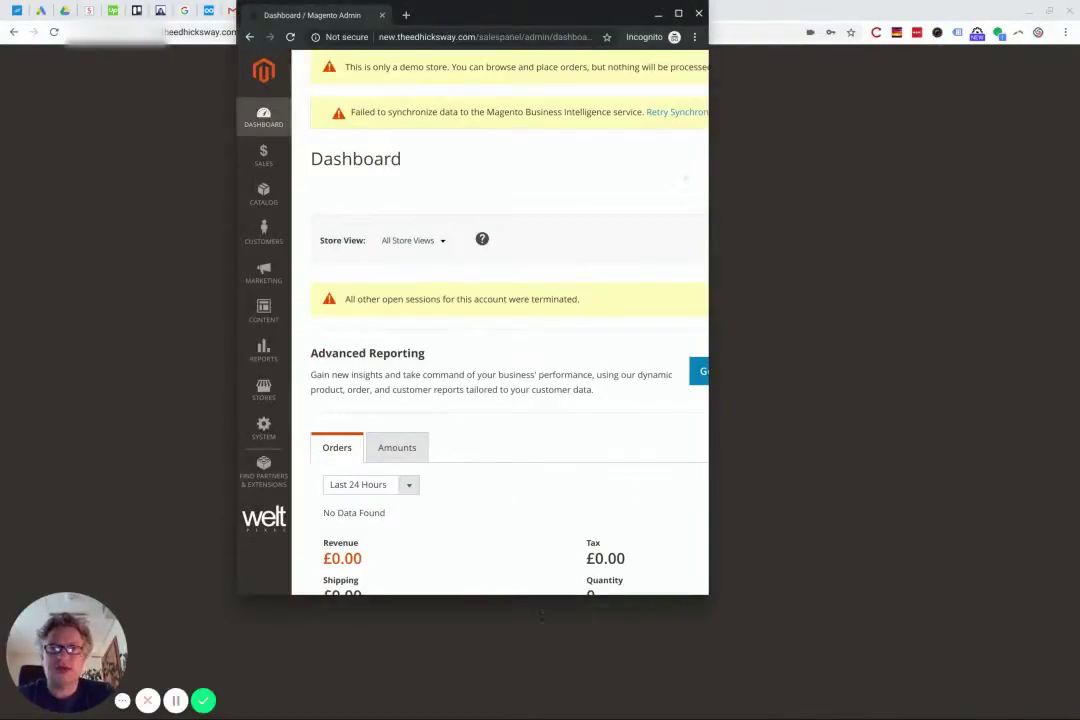
pyautogui.doubleClick(580, 12)
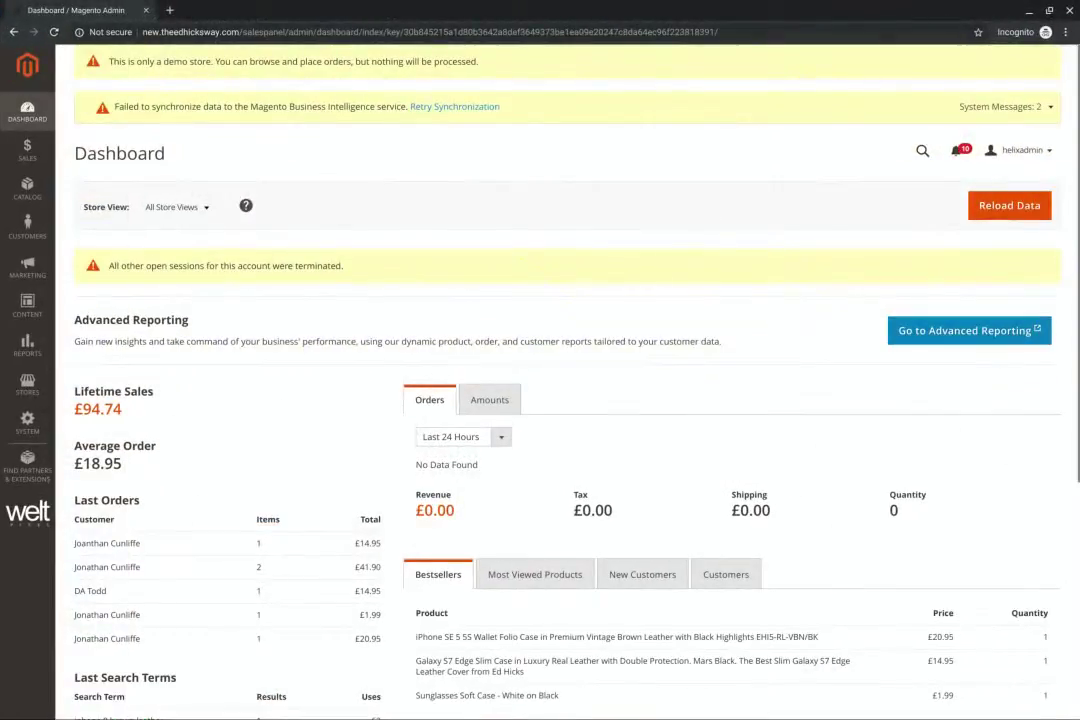
# Open Stores > Configuration and go to Advanced > Admin to show the Admin Base URL settings
pyautogui.click(27, 422)
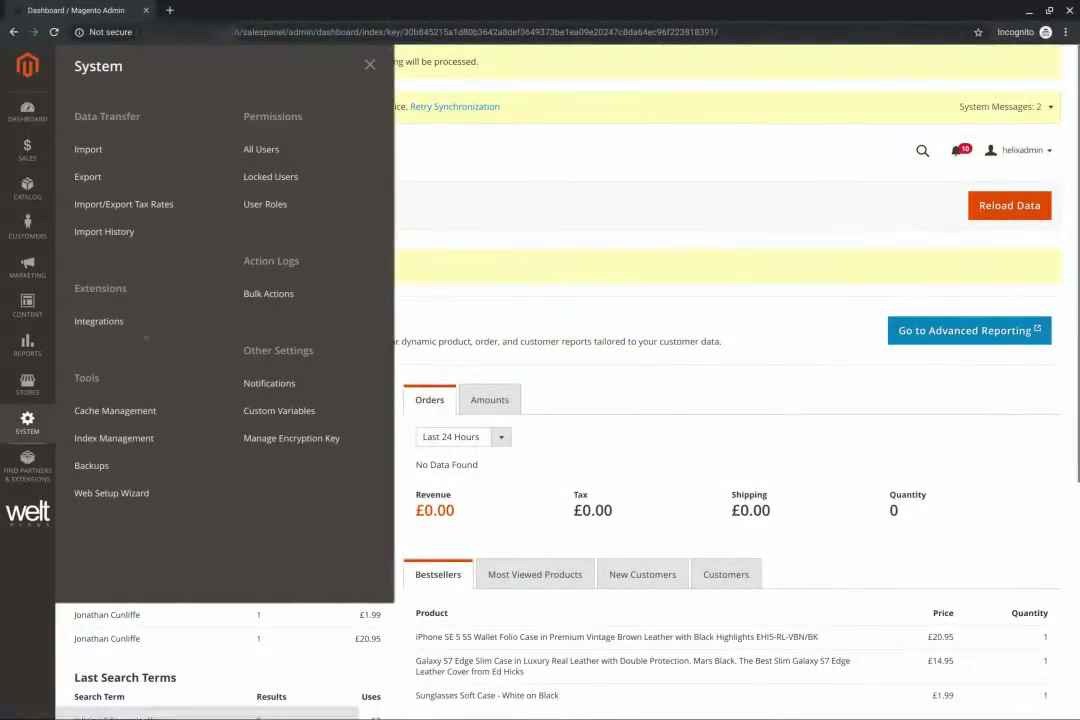
pyautogui.click(27, 383)
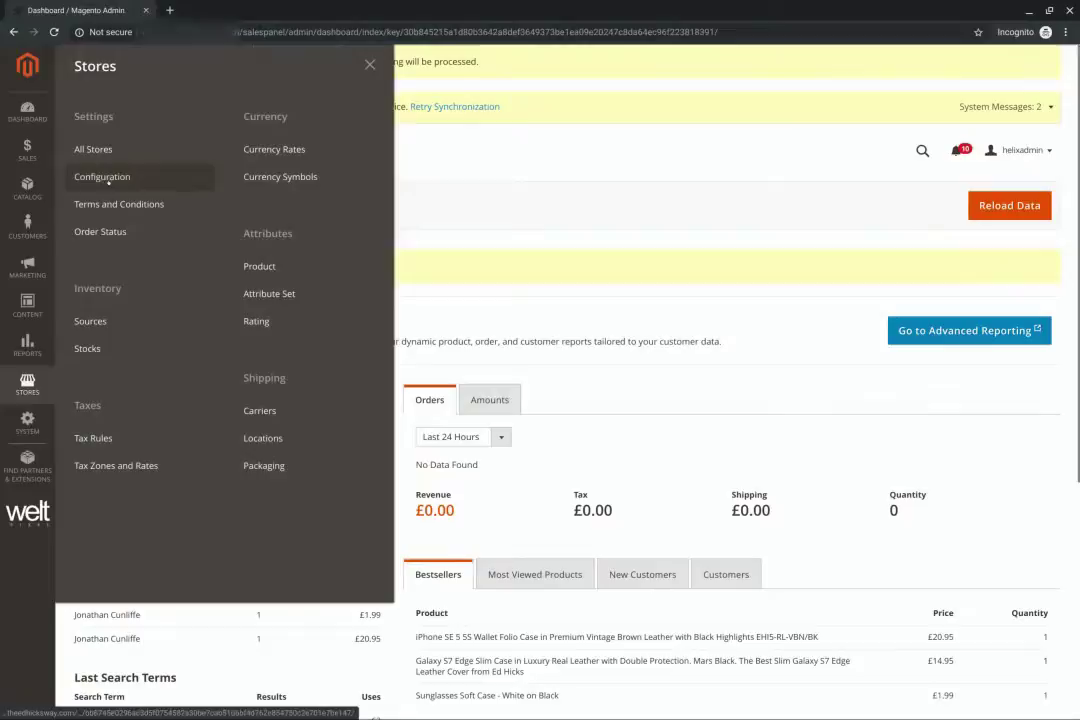
pyautogui.click(100, 177)
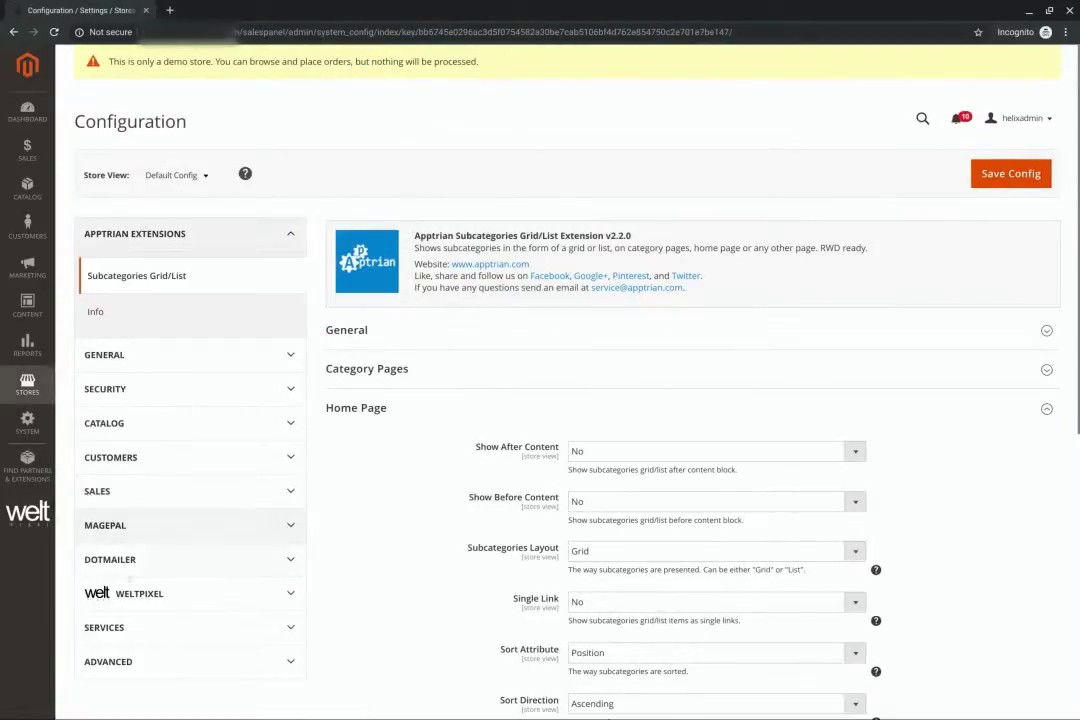
pyautogui.click(108, 668)
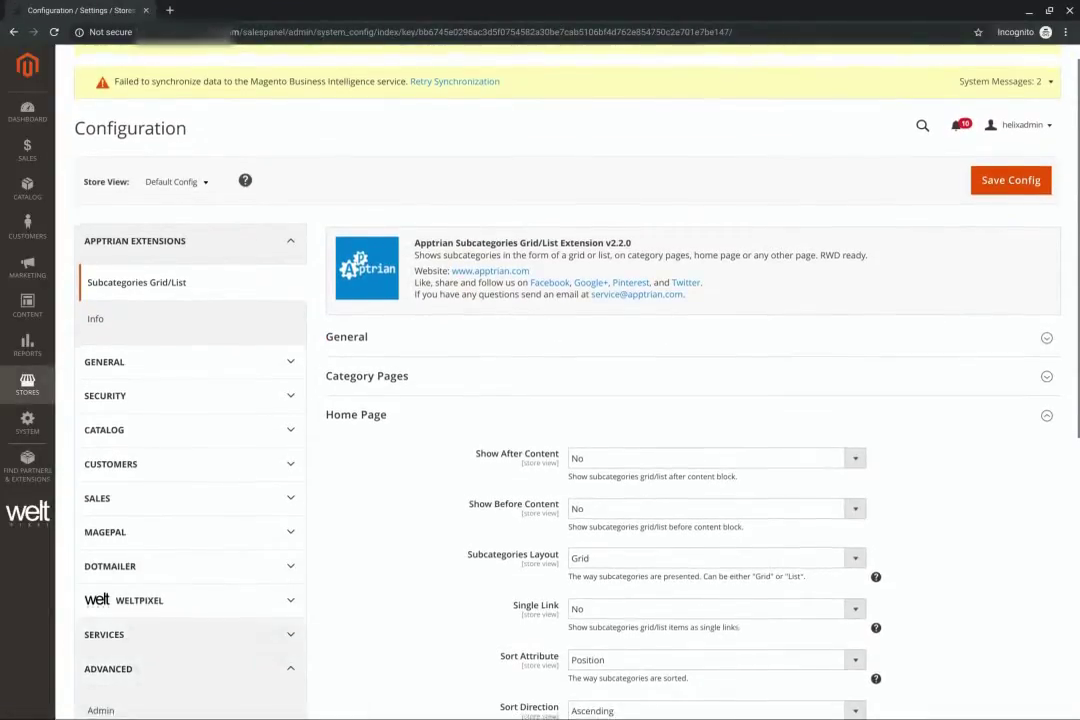
pyautogui.scroll(-3, 100, 450)
pyautogui.click(99, 403)
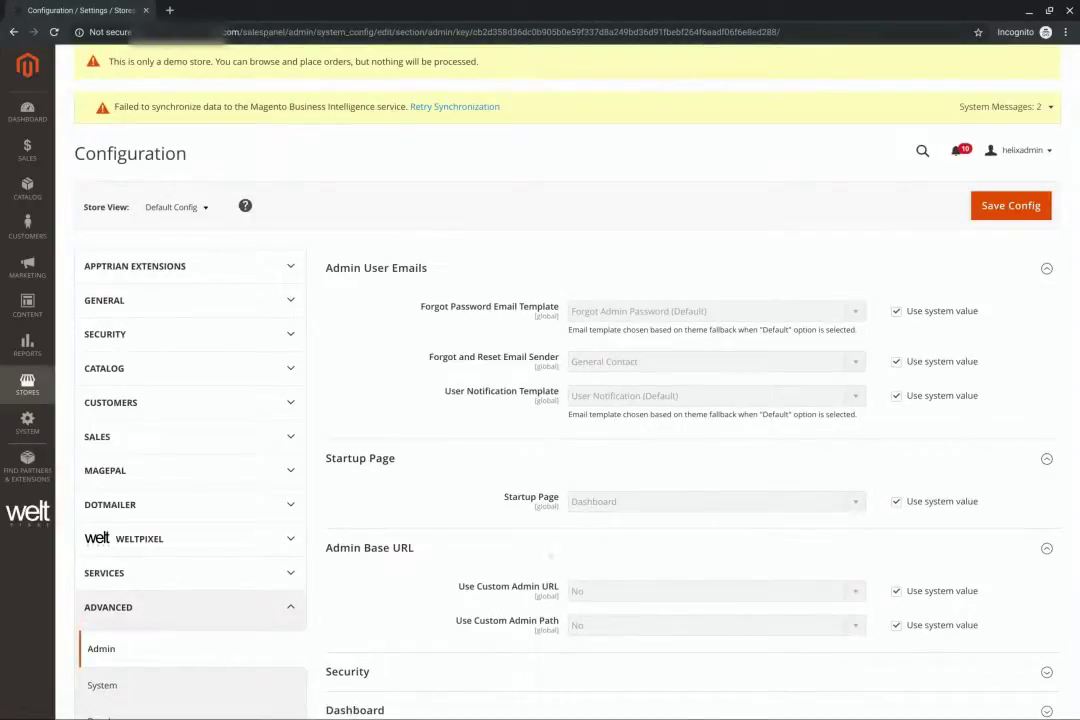
pyautogui.scroll(-3, 551, 556)
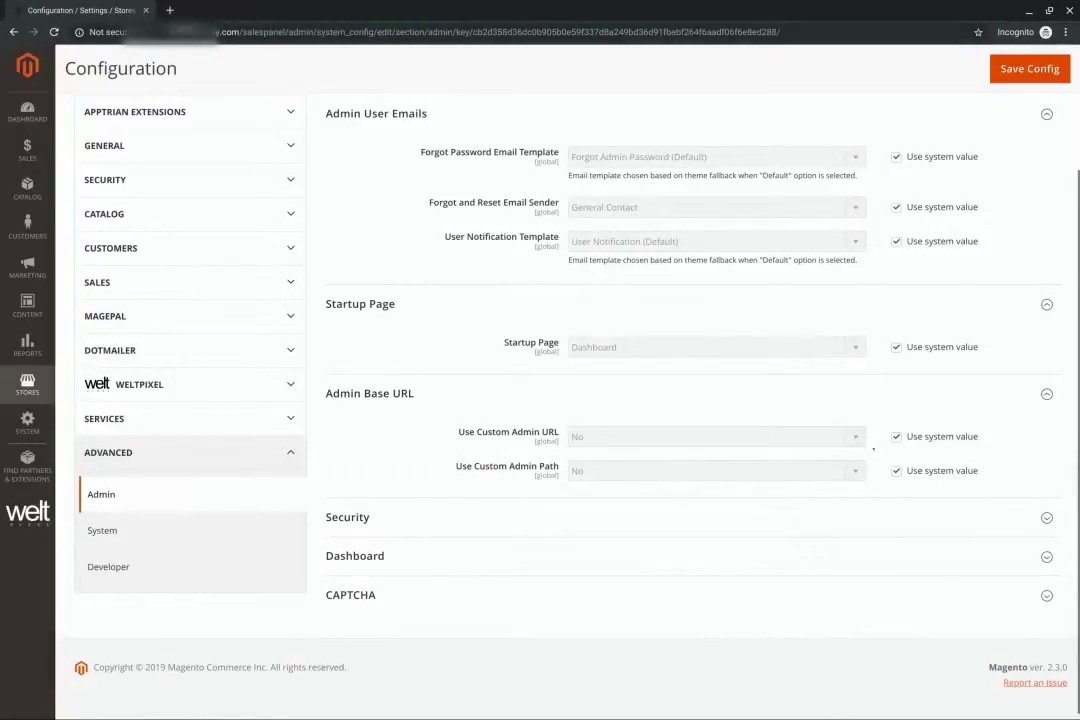
# Override the system value and set Use Custom Admin URL to Yes
pyautogui.click(895, 437)
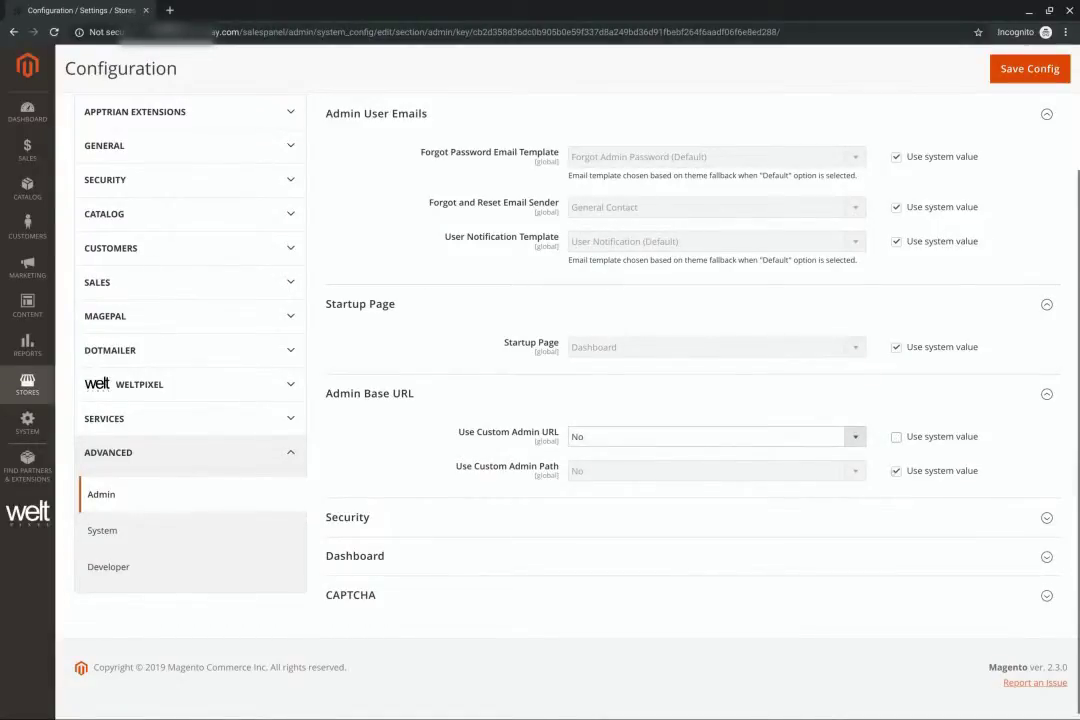
pyautogui.click(895, 471)
pyautogui.click(800, 437)
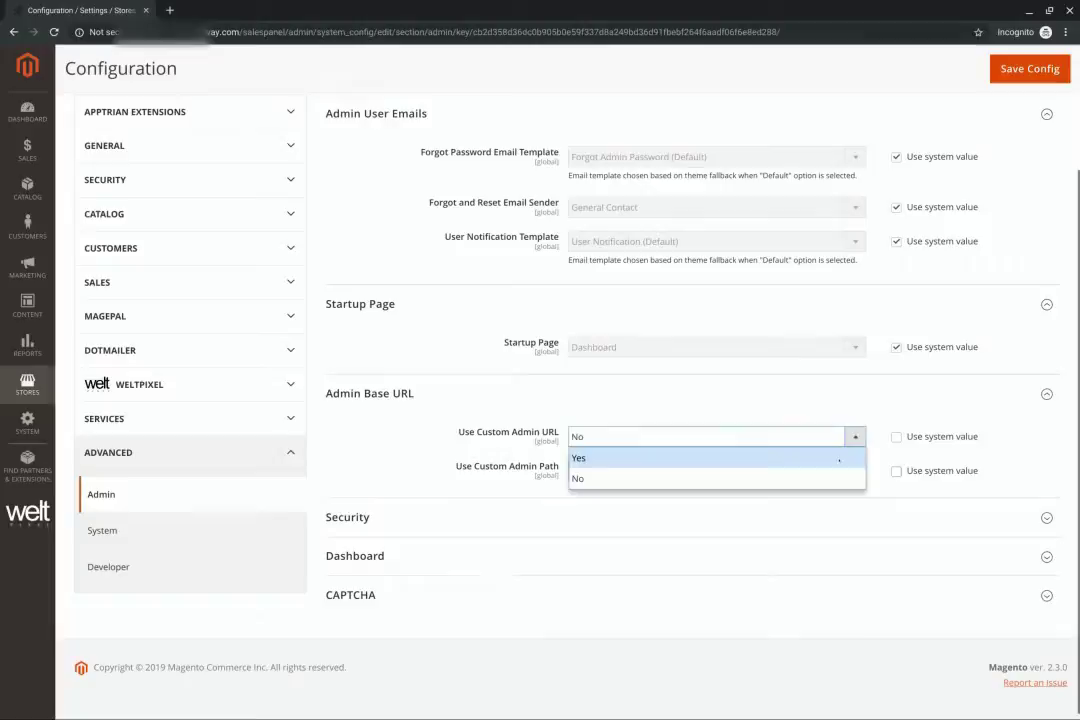
pyautogui.click(805, 459)
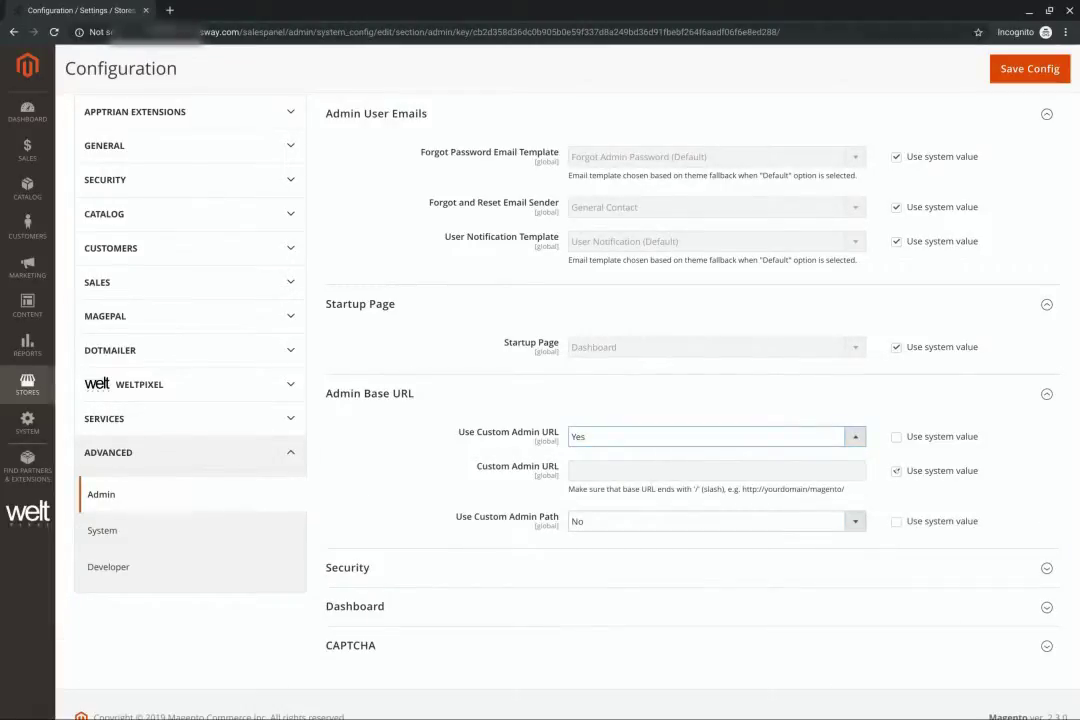
pyautogui.click(896, 471)
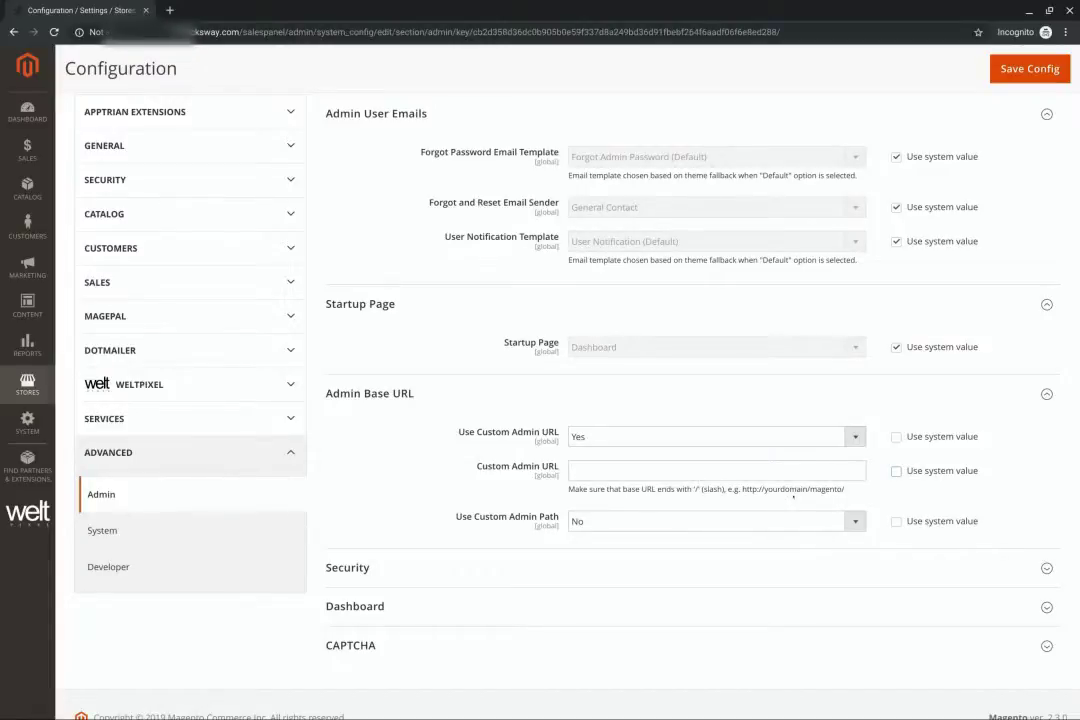
pyautogui.click(575, 471)
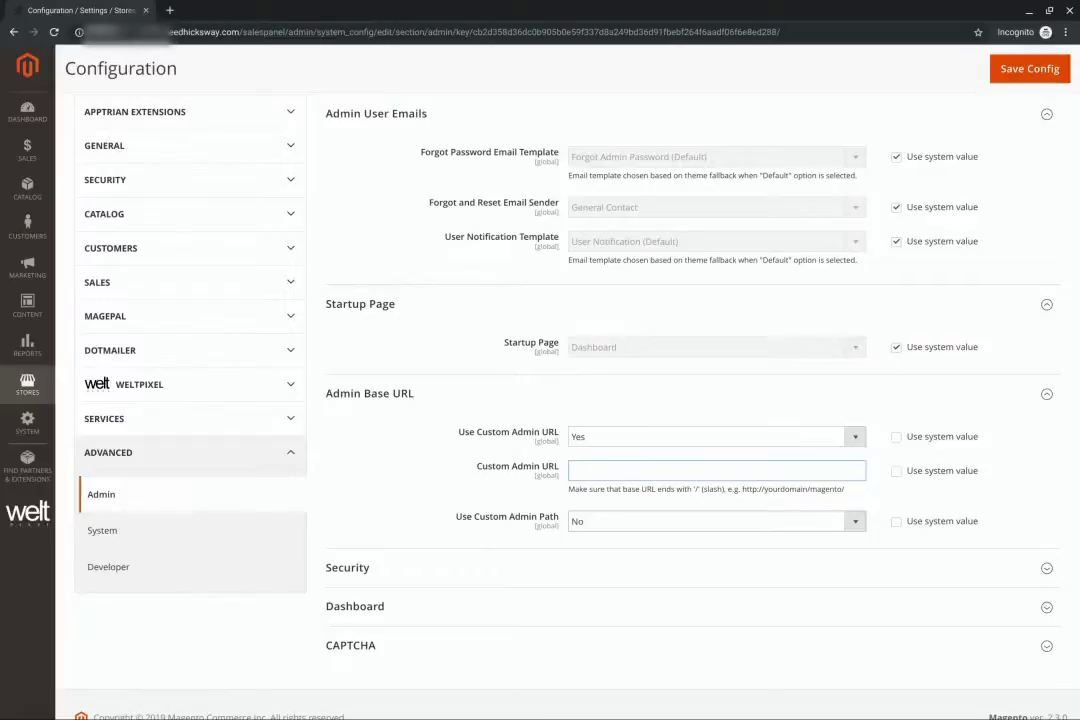
pyautogui.write('mydom')
pyautogui.press('BackSpace')
pyautogui.press('BackSpace')
pyautogui.press('BackSpace')
pyautogui.press('BackSpace')
pyautogui.press('BackSpace')
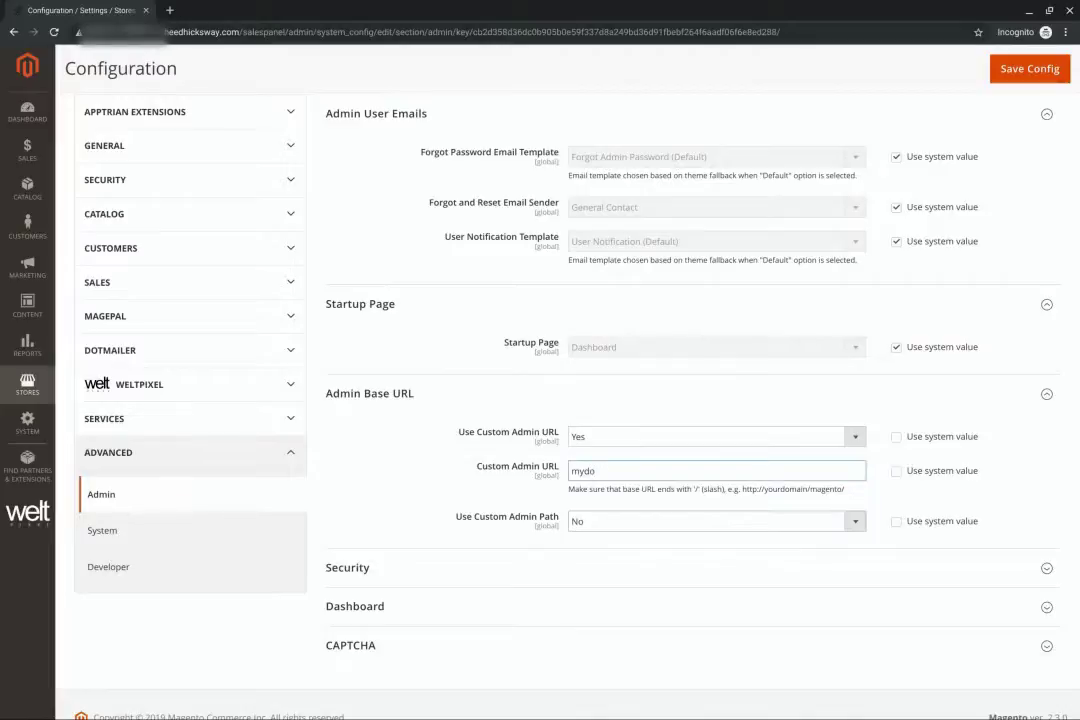
pyautogui.write('http://www.exampl')
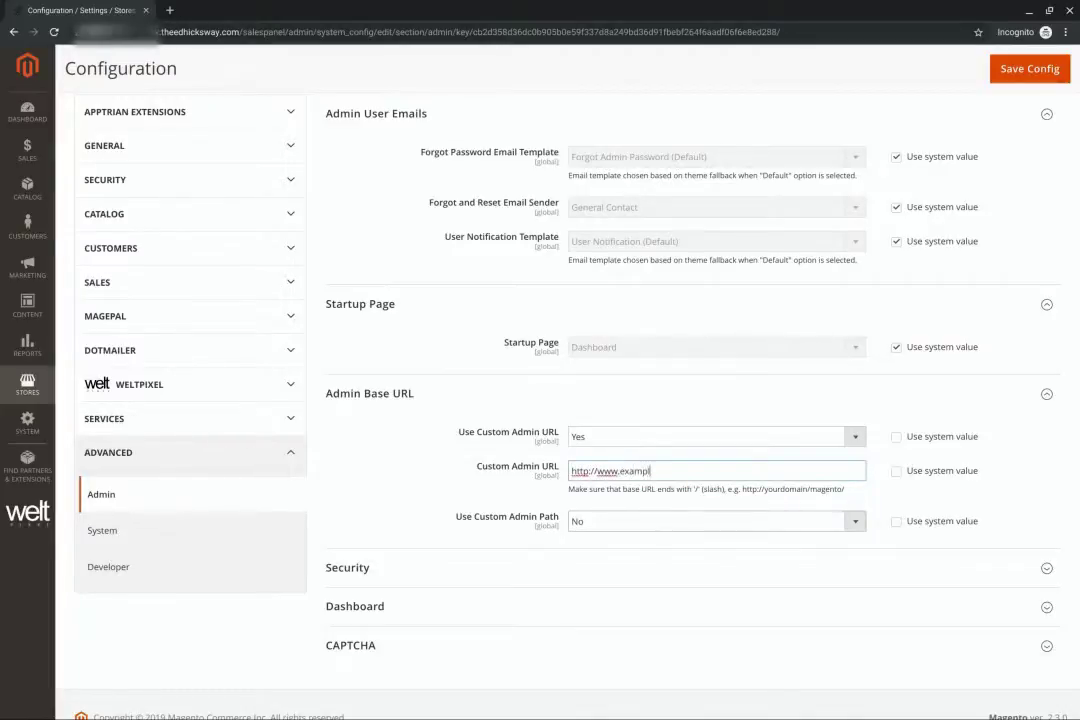
pyautogui.write('e.com/')
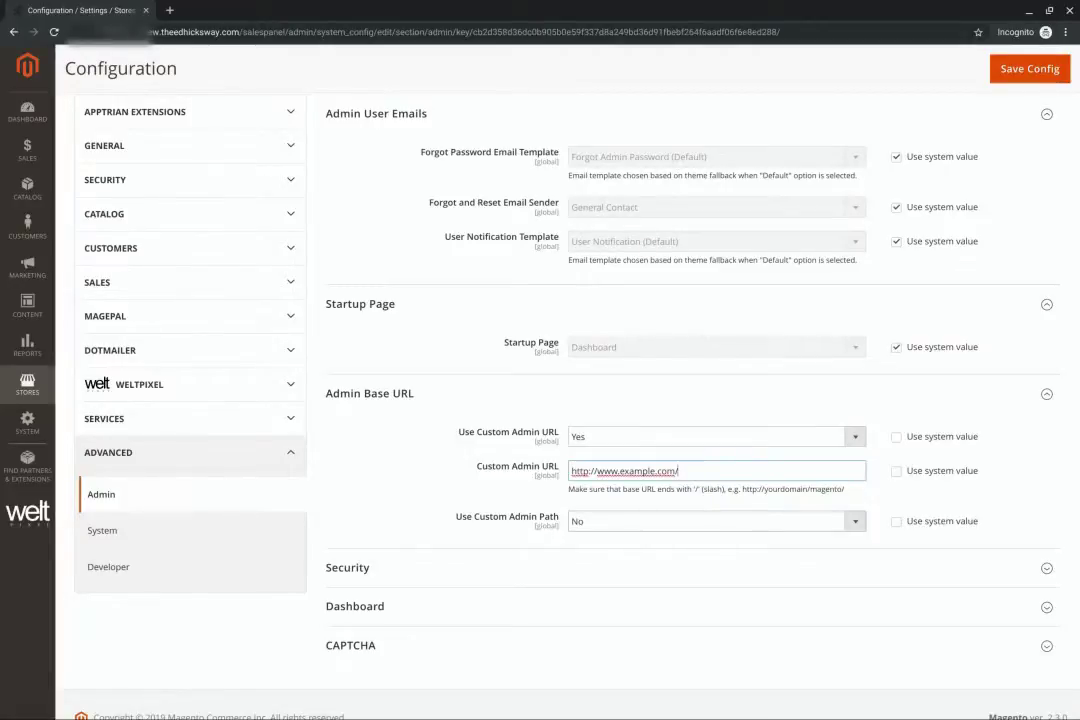
pyautogui.write('secret')
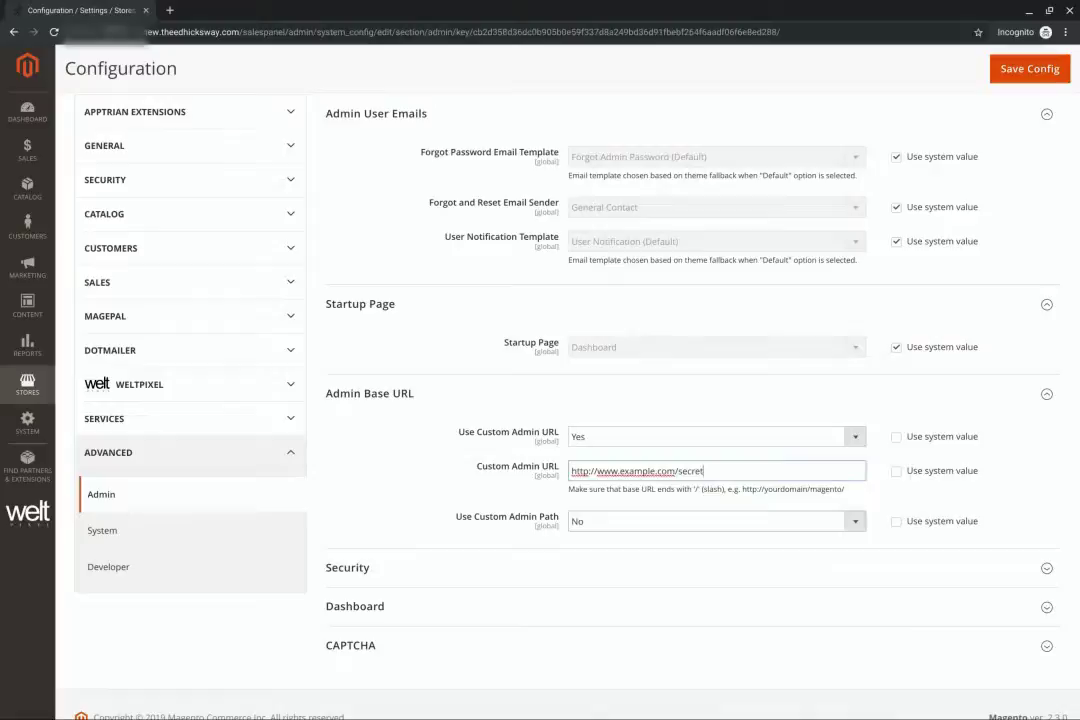
pyautogui.write('admin')
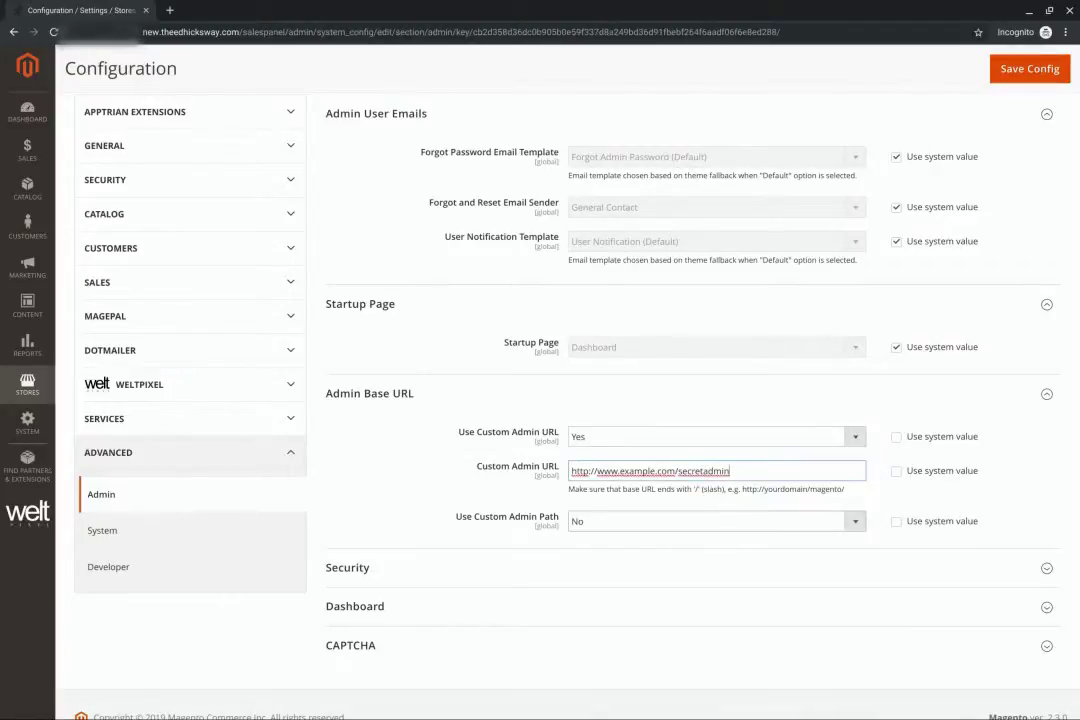
pyautogui.moveTo(1049, 691)
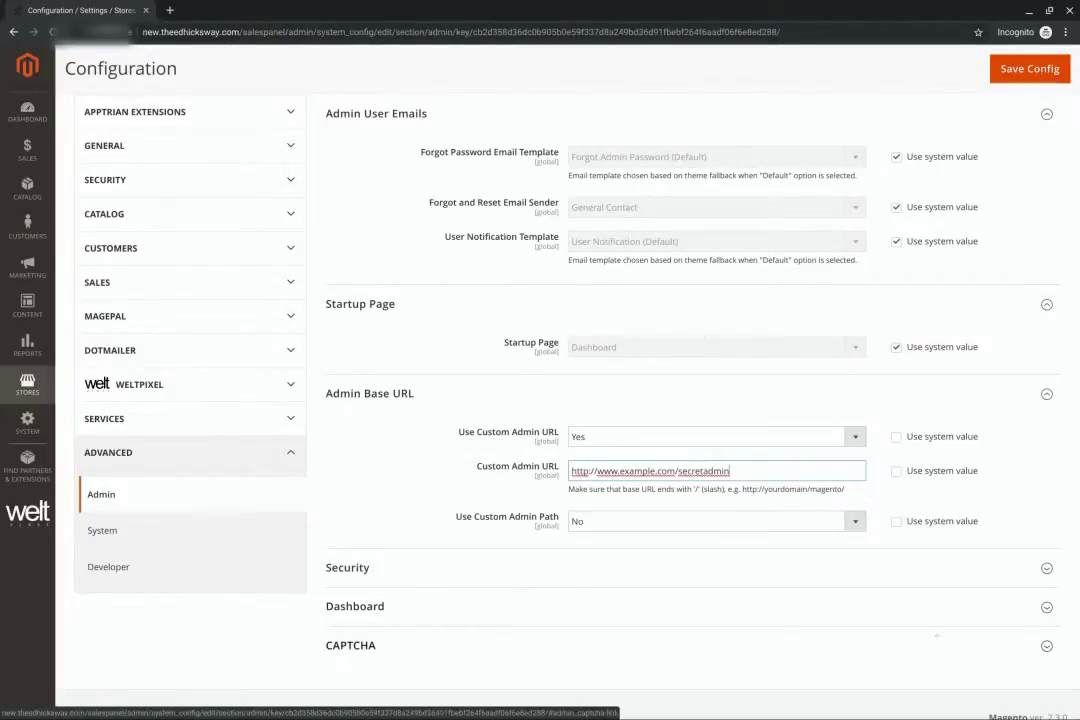
pyautogui.scroll(-1, 936, 634)
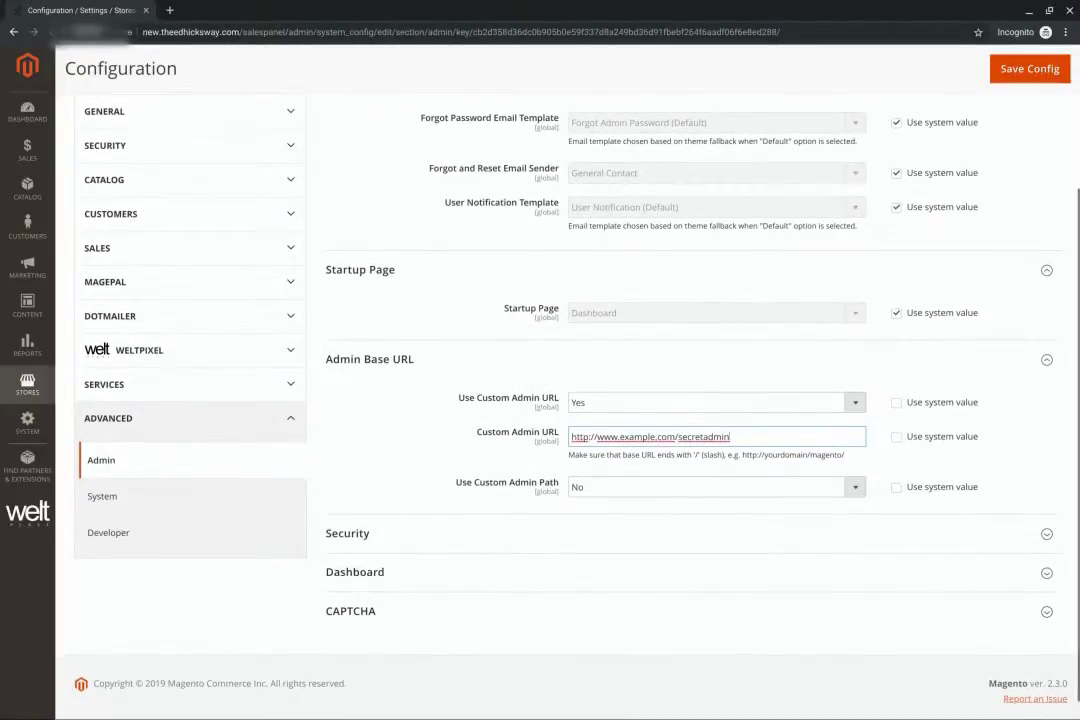
pyautogui.scroll(3, 690, 400)
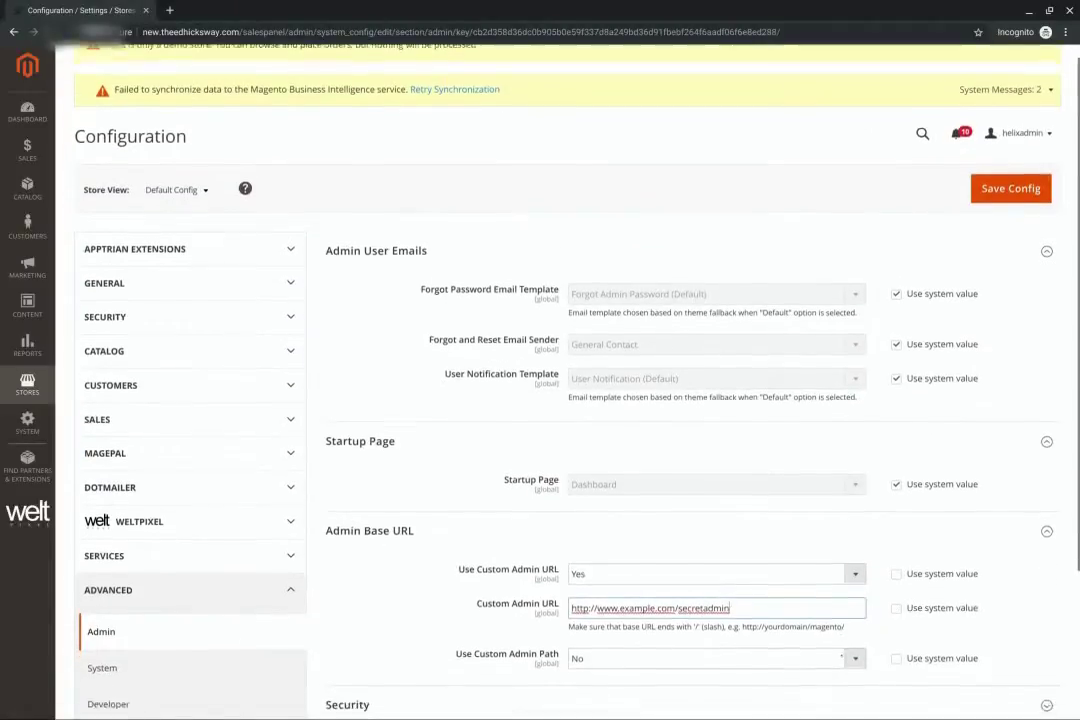
pyautogui.scroll(-1, 842, 657)
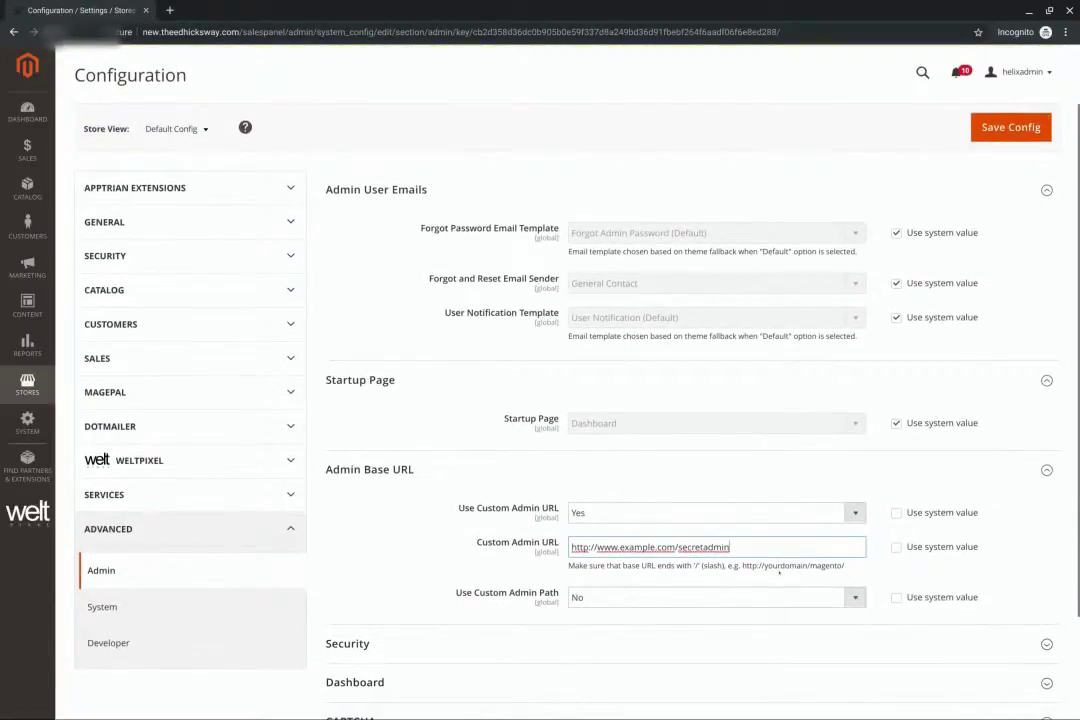
pyautogui.scroll(1, 779, 572)
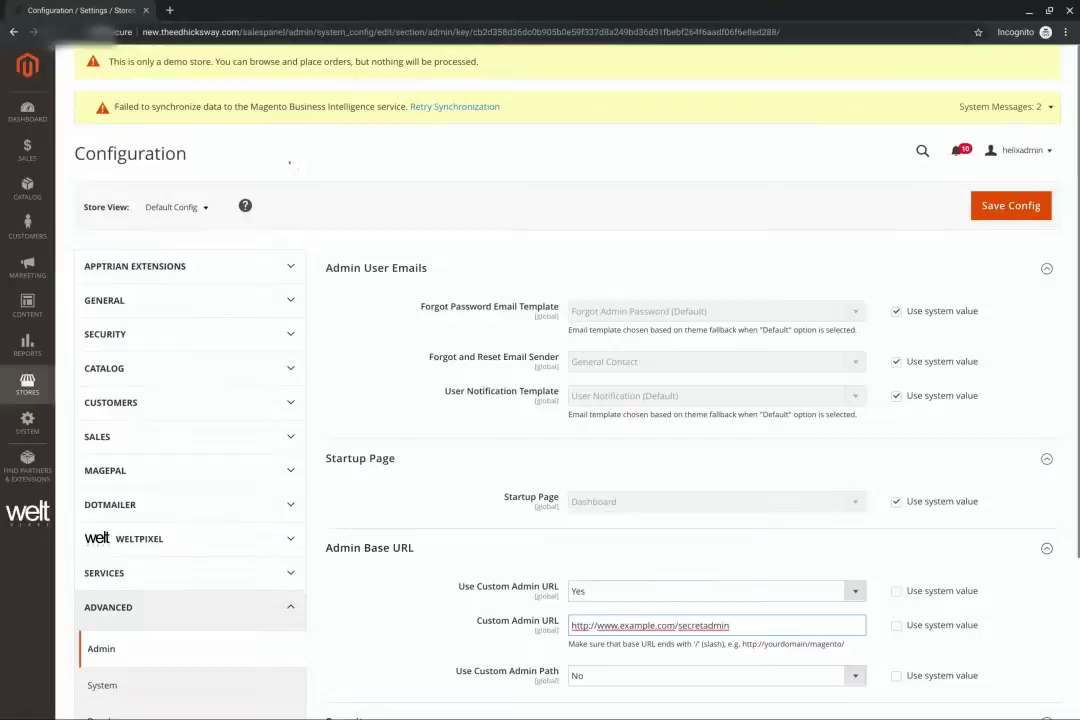
pyautogui.scroll(-2, 393, 410)
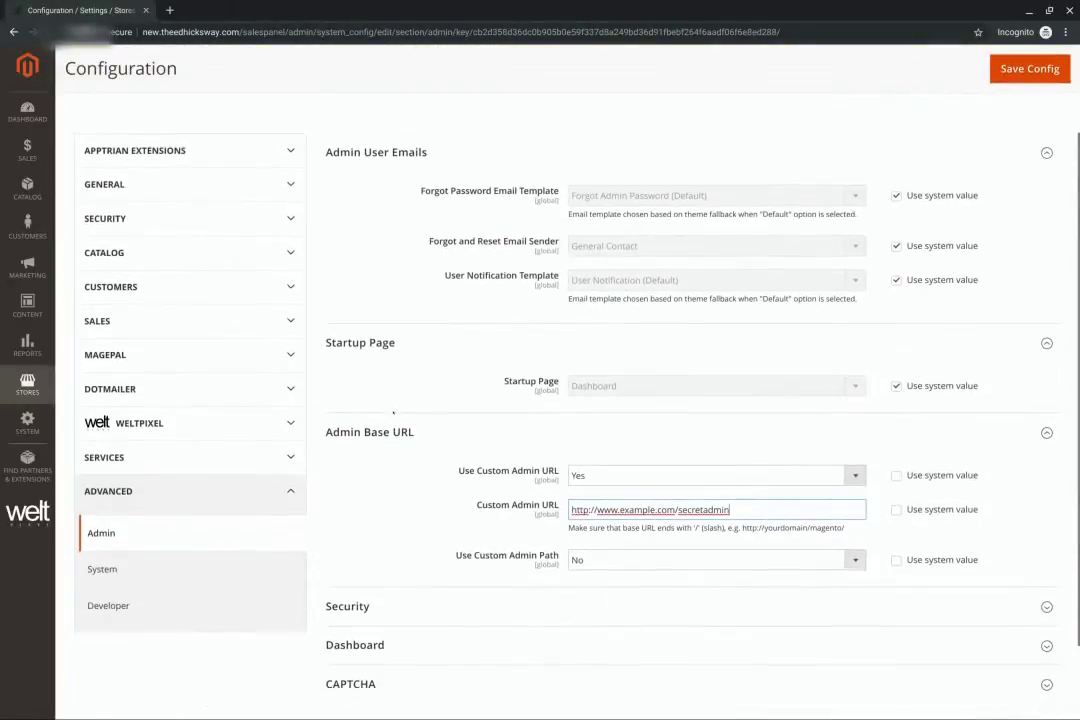
pyautogui.scroll(1, 393, 410)
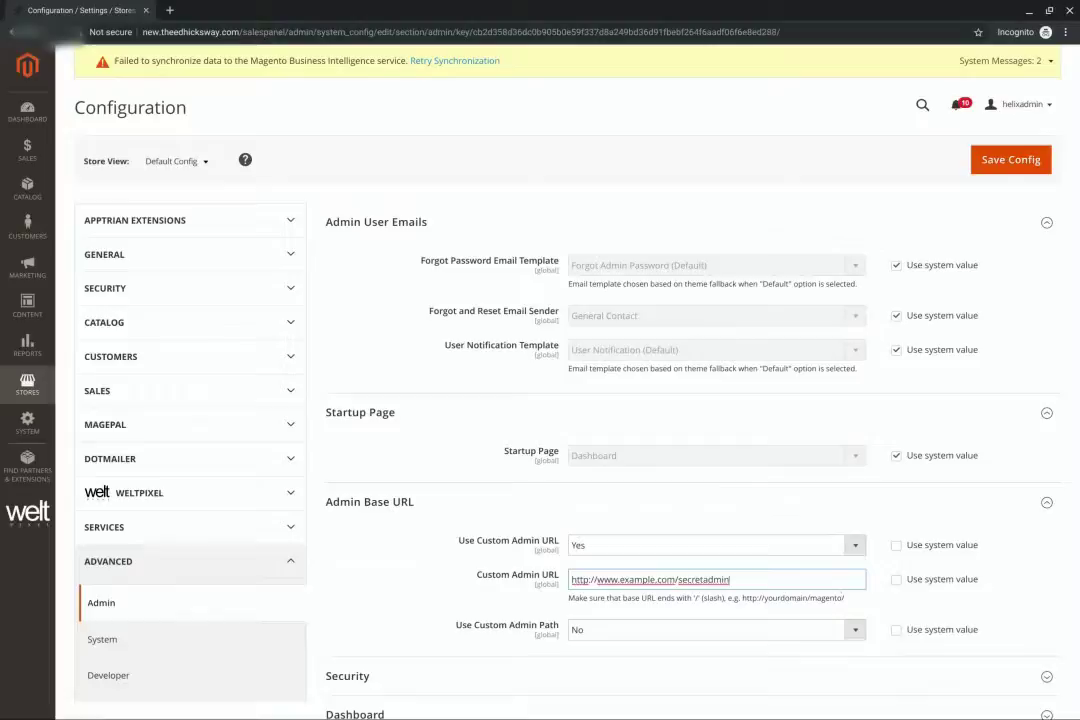
# From the Compute Engine VM list, open a browser SSH session to theedhicksway-m2-2
pyautogui.click(1028, 17)
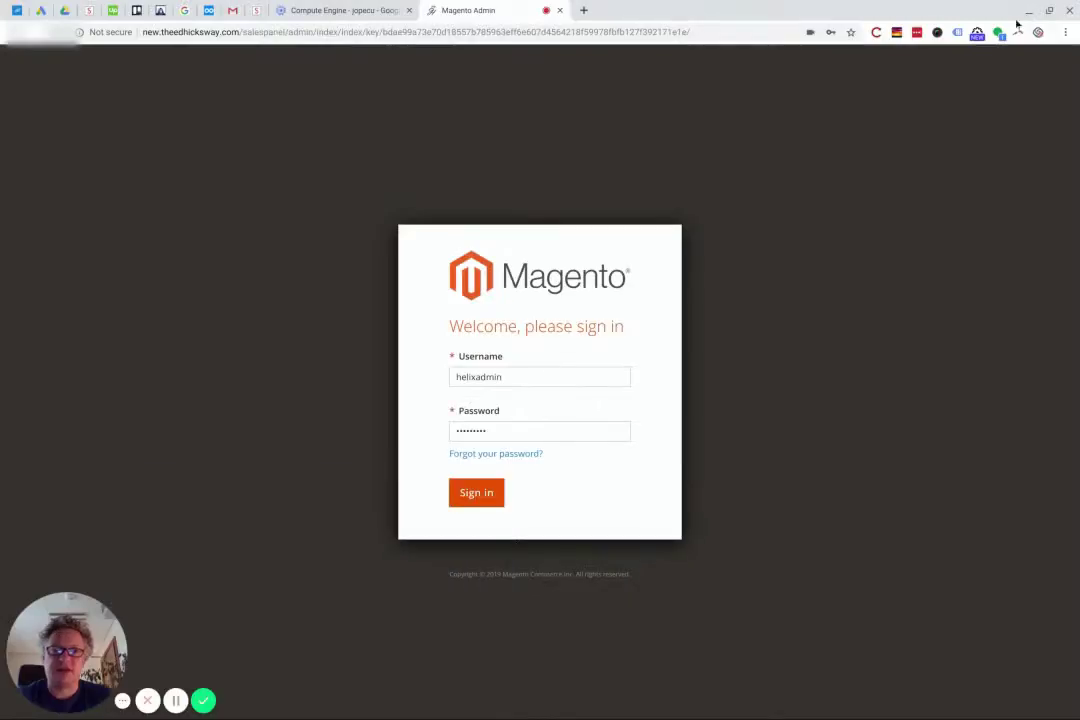
pyautogui.click(356, 10)
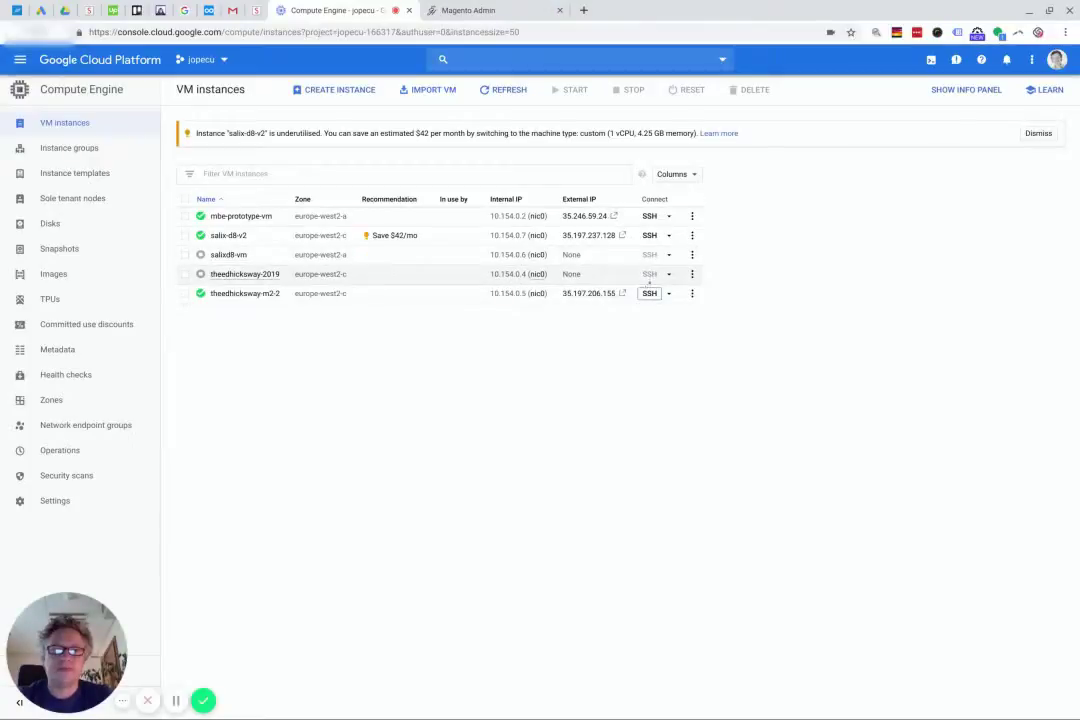
pyautogui.click(650, 293)
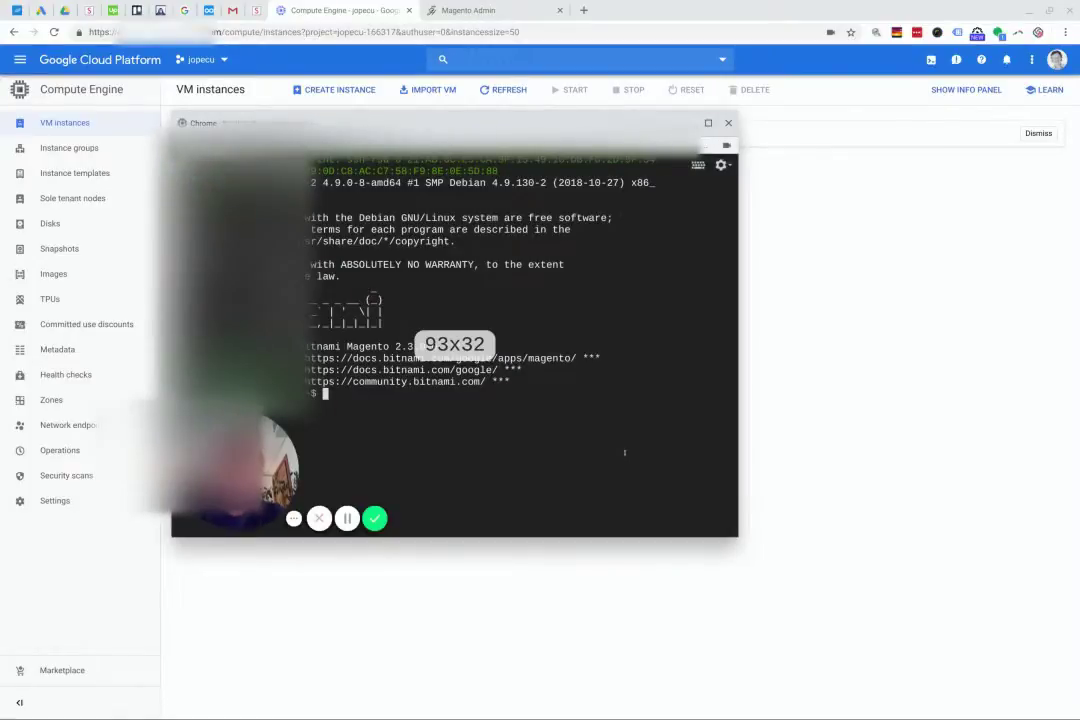
# Become root with sudo su and change into /opt/bitnami/apps/magento
pyautogui.write('sudo su/')
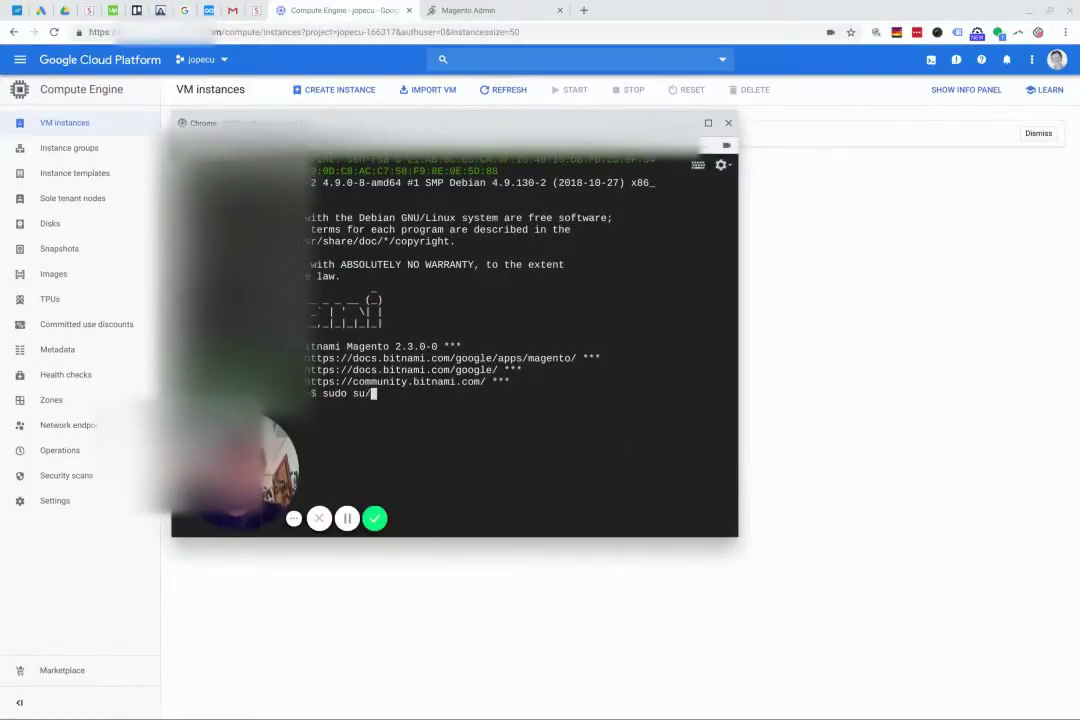
pyautogui.press('BackSpace')
pyautogui.press('Return')
pyautogui.write('cd /o')
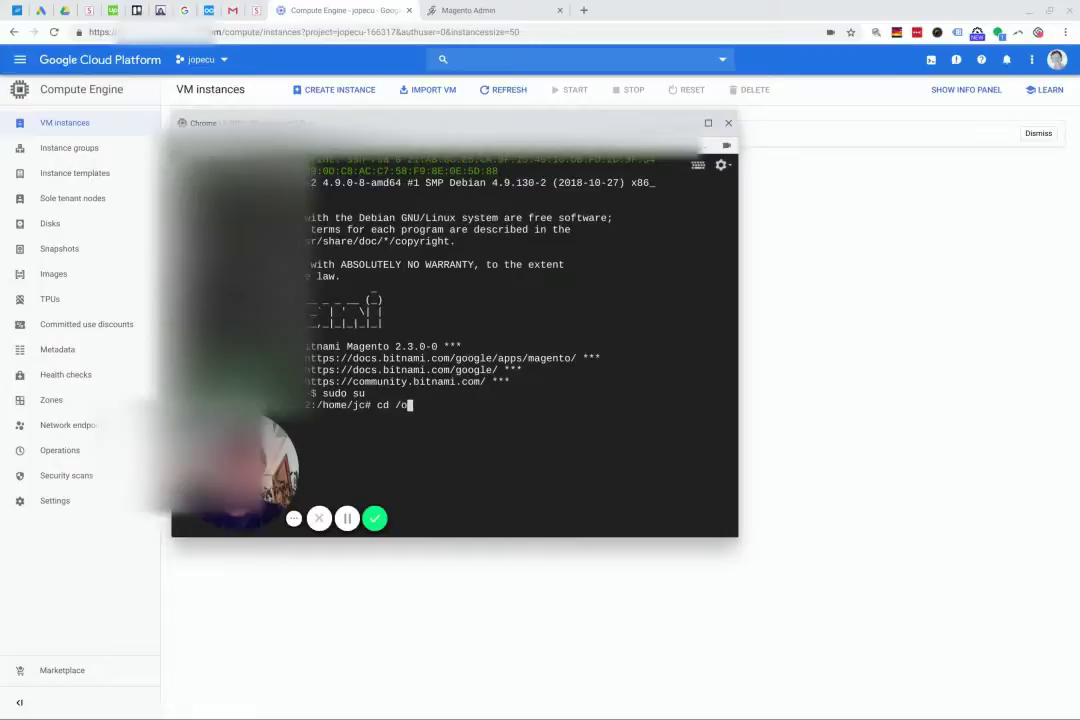
pyautogui.write('pt/bitnami/apps/magento')
pyautogui.press('Return')
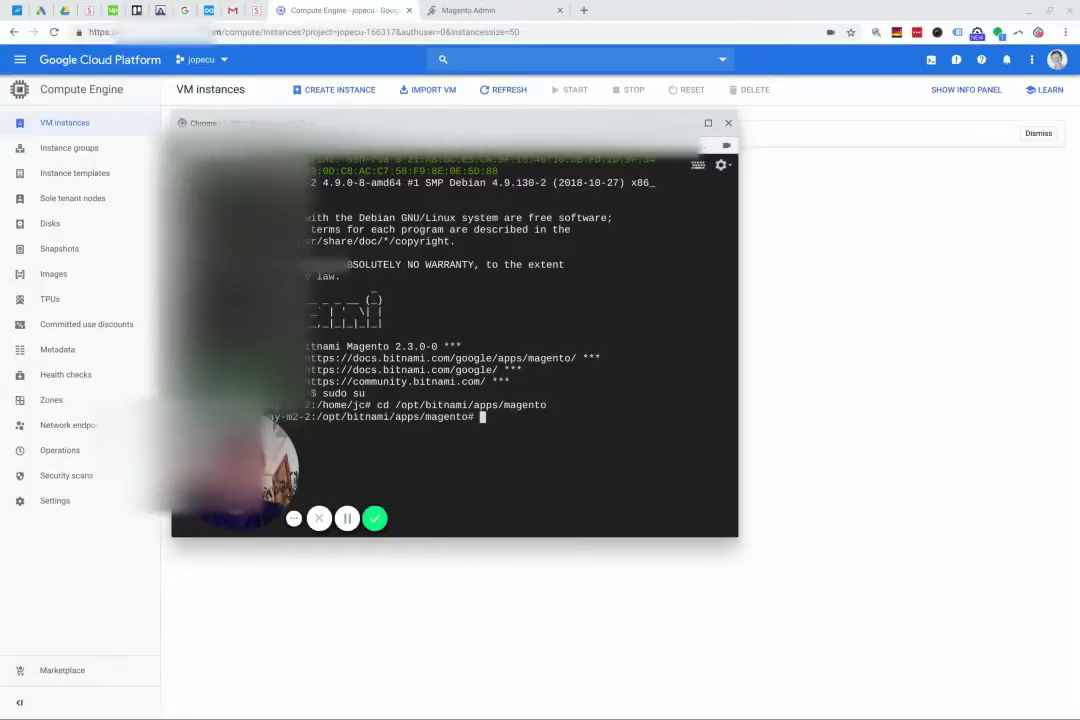
# Move into the htdocs folder and list its files
pyautogui.write('cd htodcs')
pyautogui.press('Return')
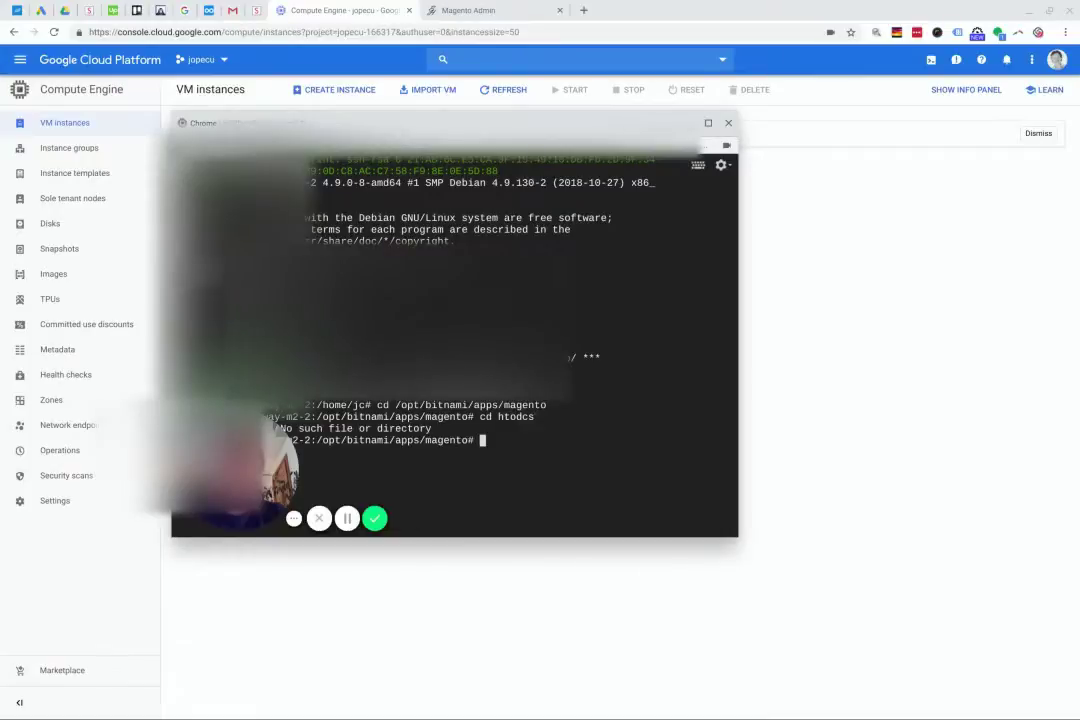
pyautogui.write('cd htdoc')
pyautogui.write('s')
pyautogui.press('Return')
pyautogui.write('ls')
pyautogui.press('Return')
pyautogui.write('ls')
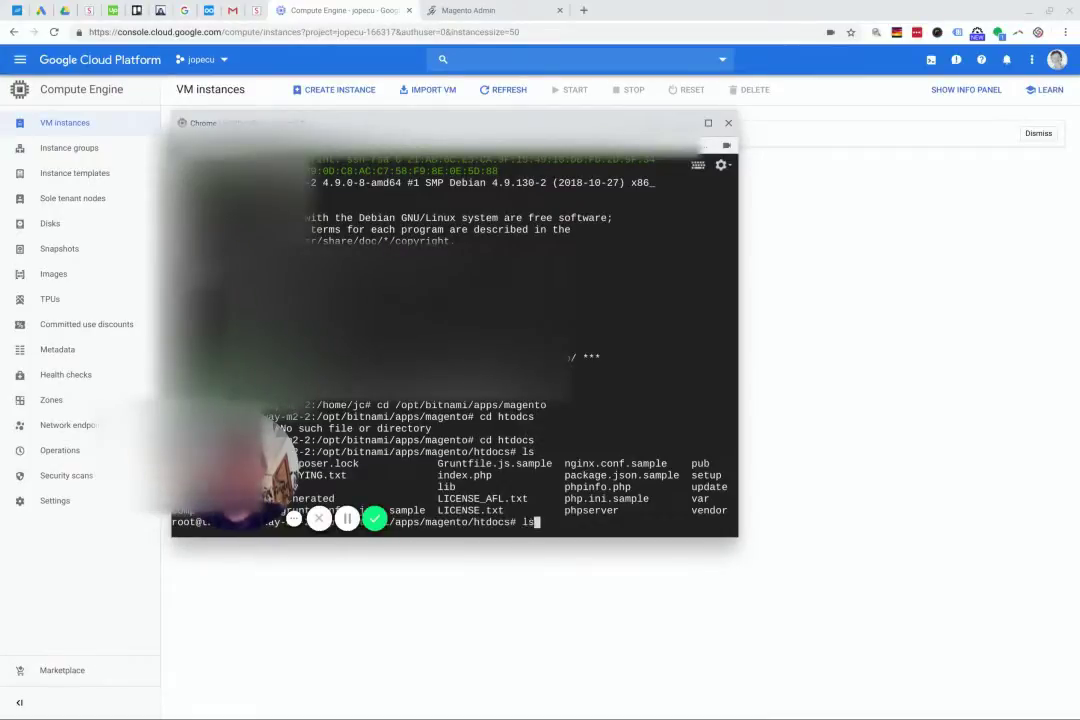
pyautogui.hotkey('ctrl', 'l')
pyautogui.press('Return')
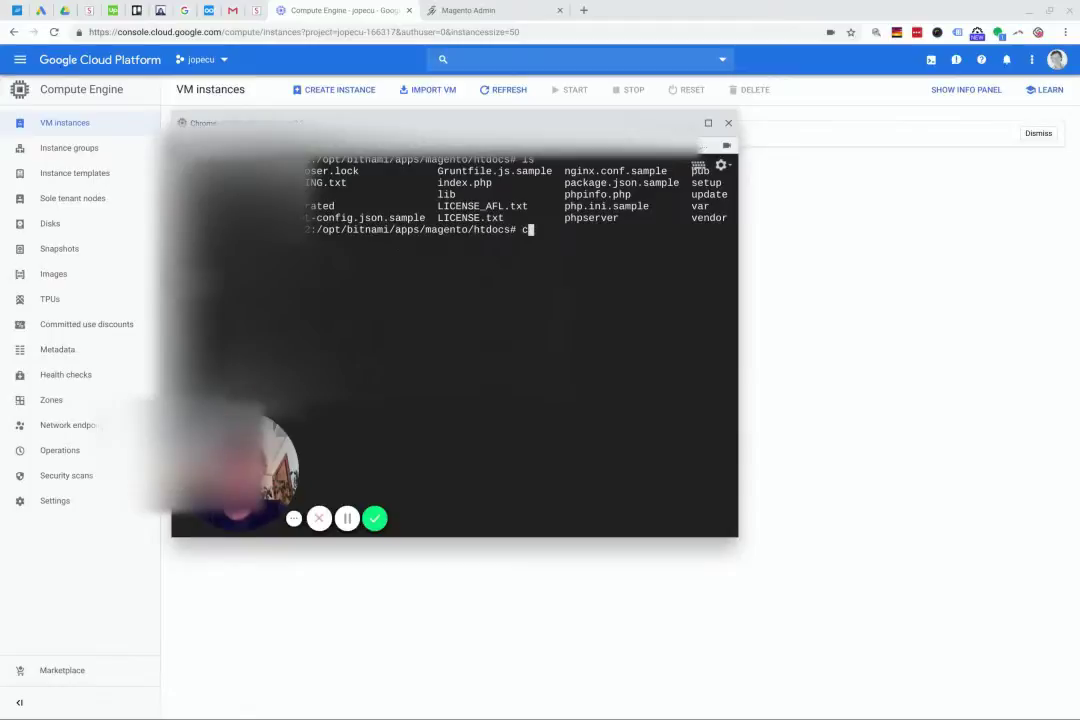
# In app/etc, copy env.php to envORIG.php and open env.php in vi
pyautogui.write('cd app/etc')
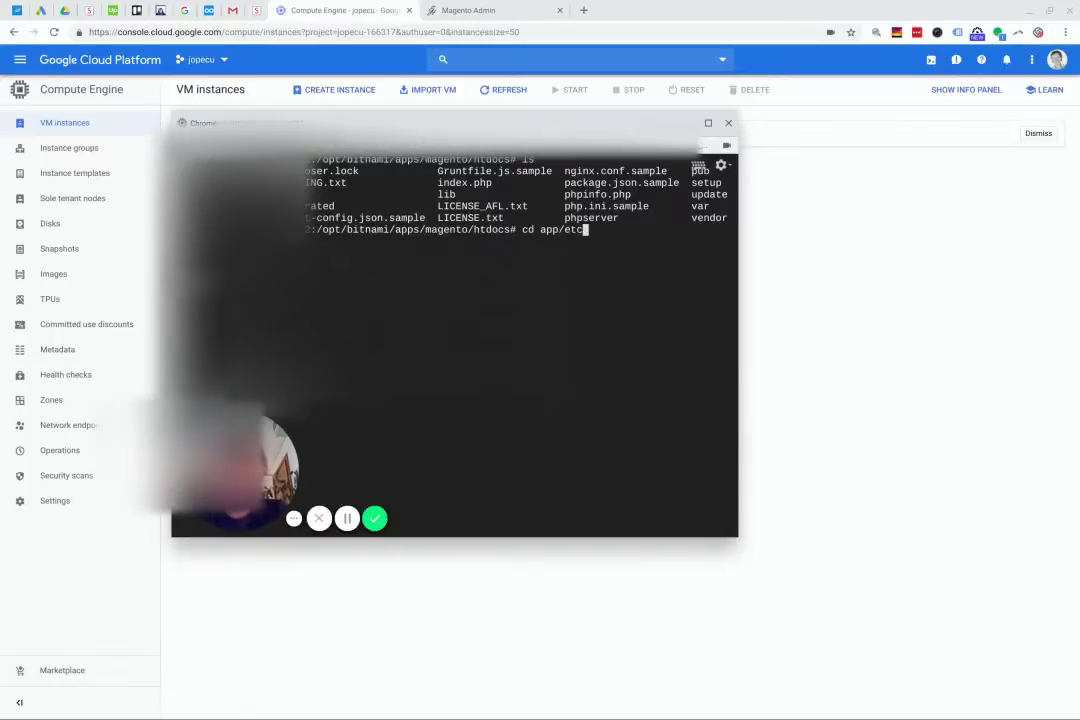
pyautogui.press('Return')
pyautogui.write('ls')
pyautogui.press('Return')
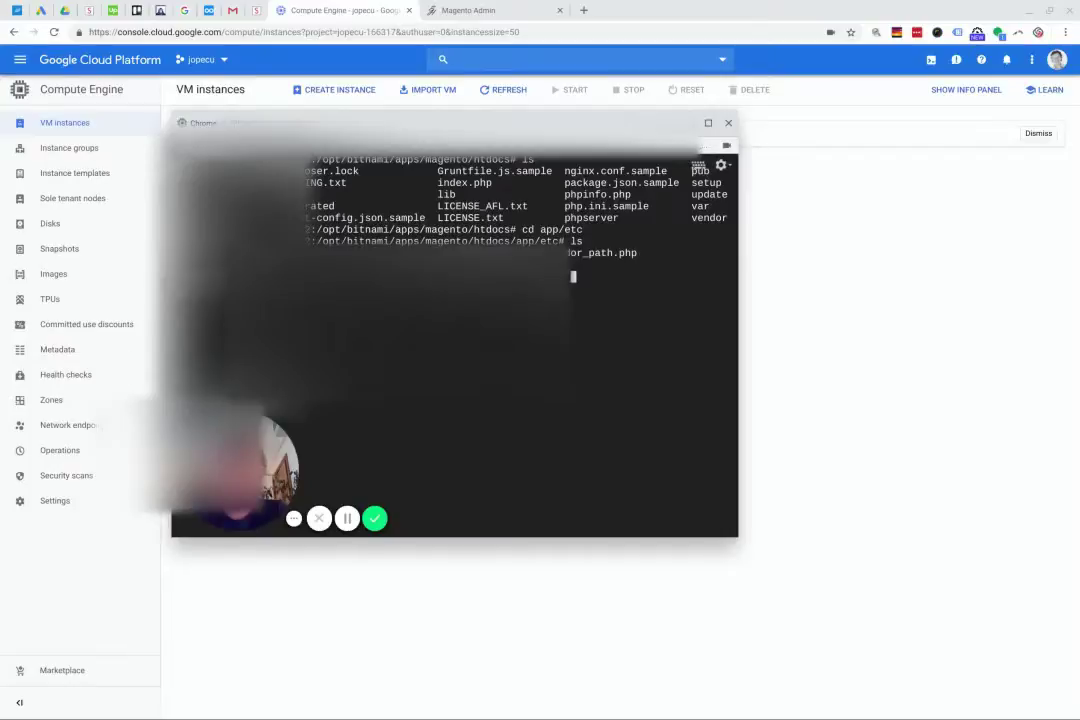
pyautogui.write('cp env.php envORIG.php')
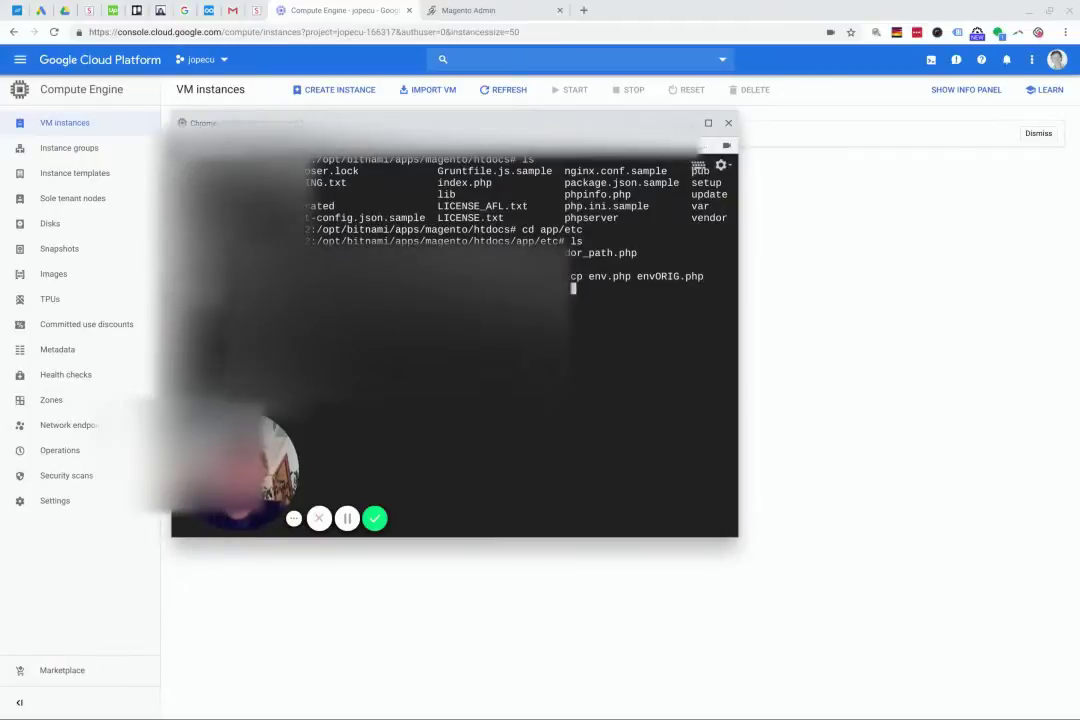
pyautogui.write('vi env.php')
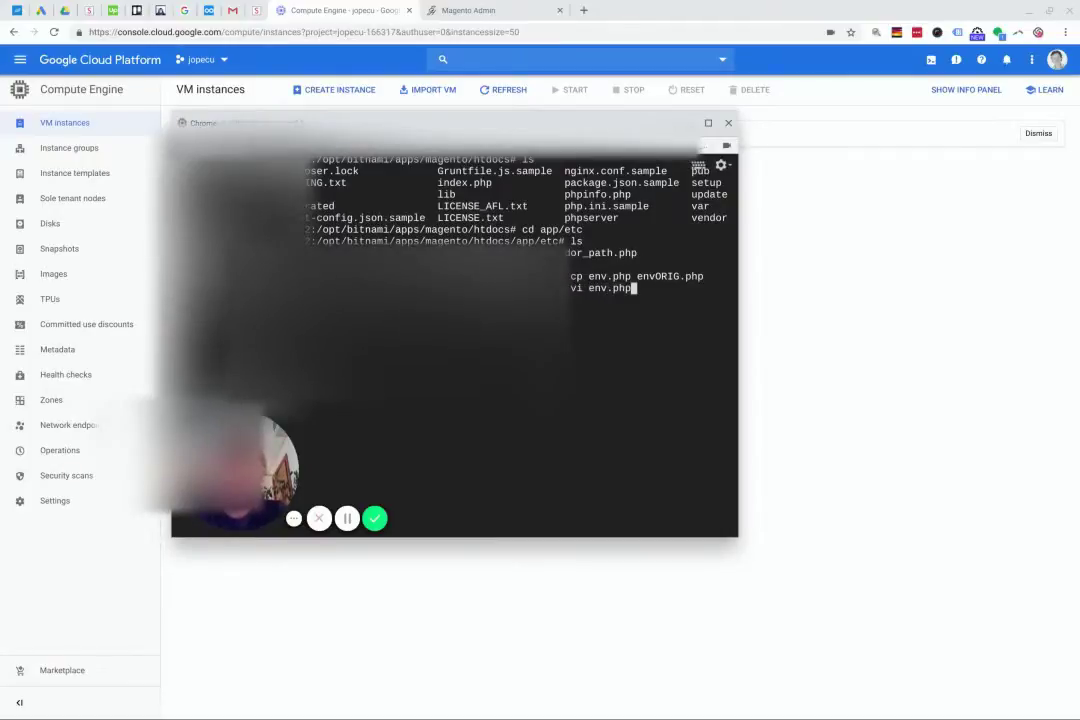
pyautogui.press('Return')
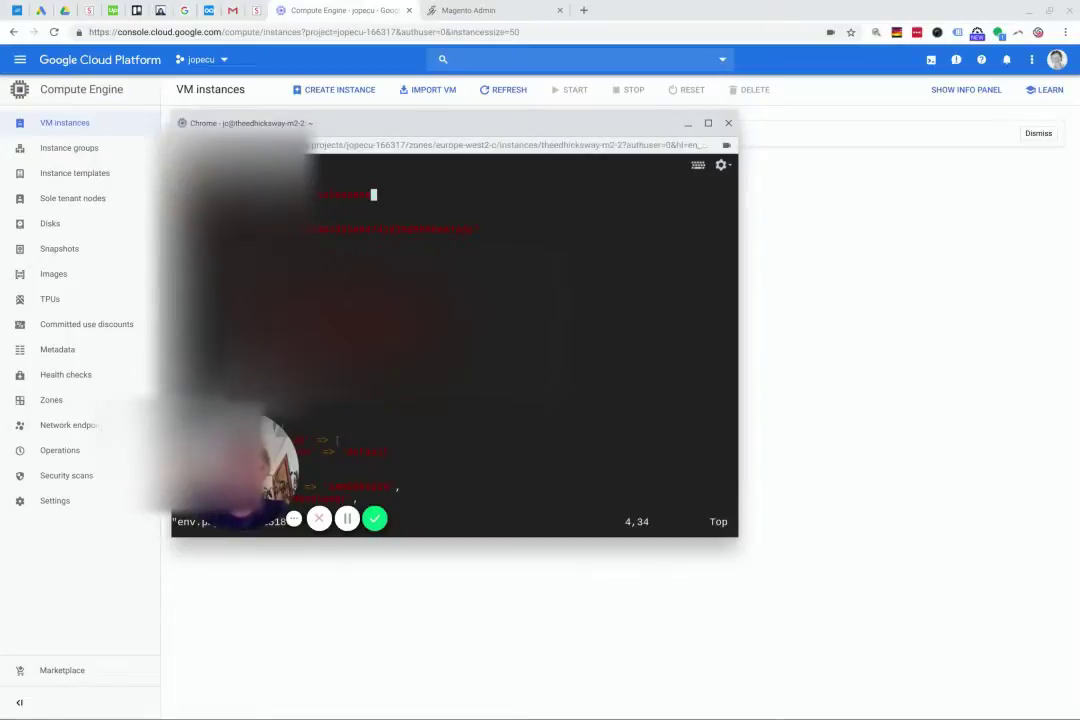
# Change the admin path in env.php to include admin123 and save with :wq
pyautogui.press('*')
pyautogui.press('n')
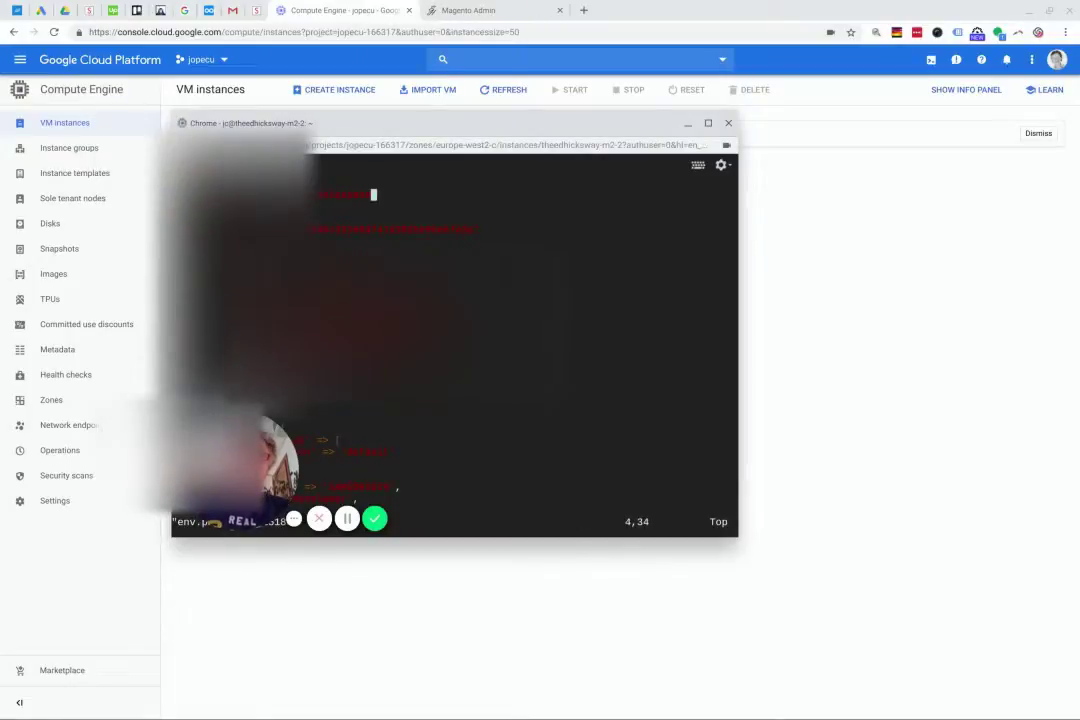
pyautogui.press('Left')
pyautogui.press('Left')
pyautogui.press('Left')
pyautogui.press('Left')
pyautogui.press('Left')
pyautogui.press('Left')
pyautogui.press('Left')
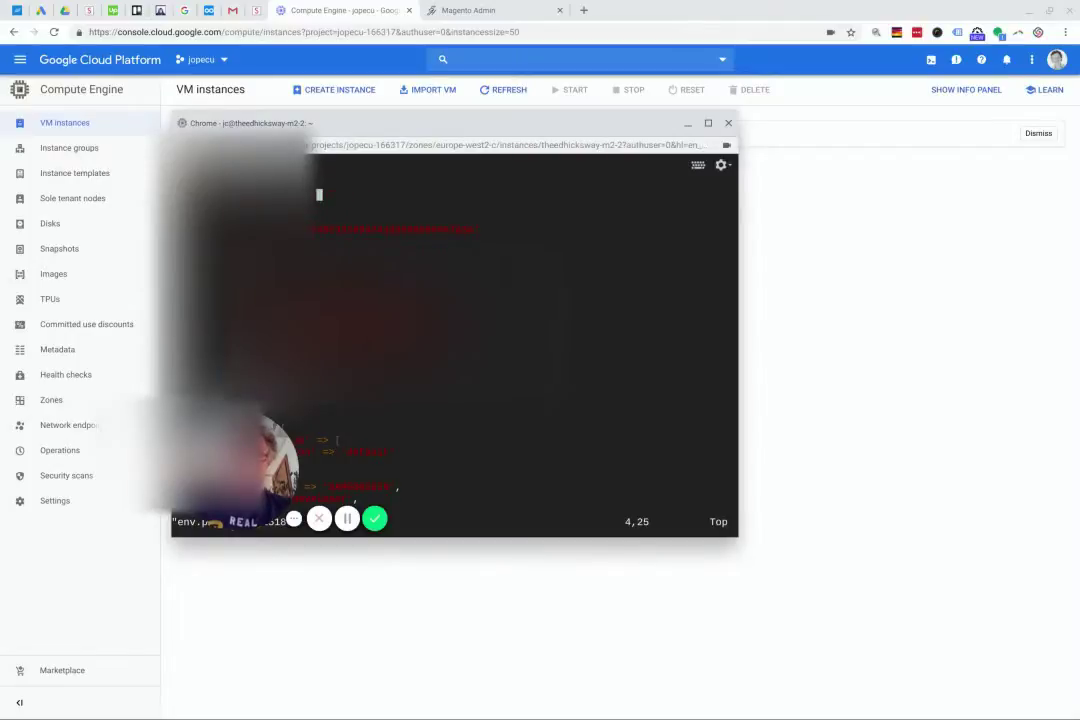
pyautogui.press('o')
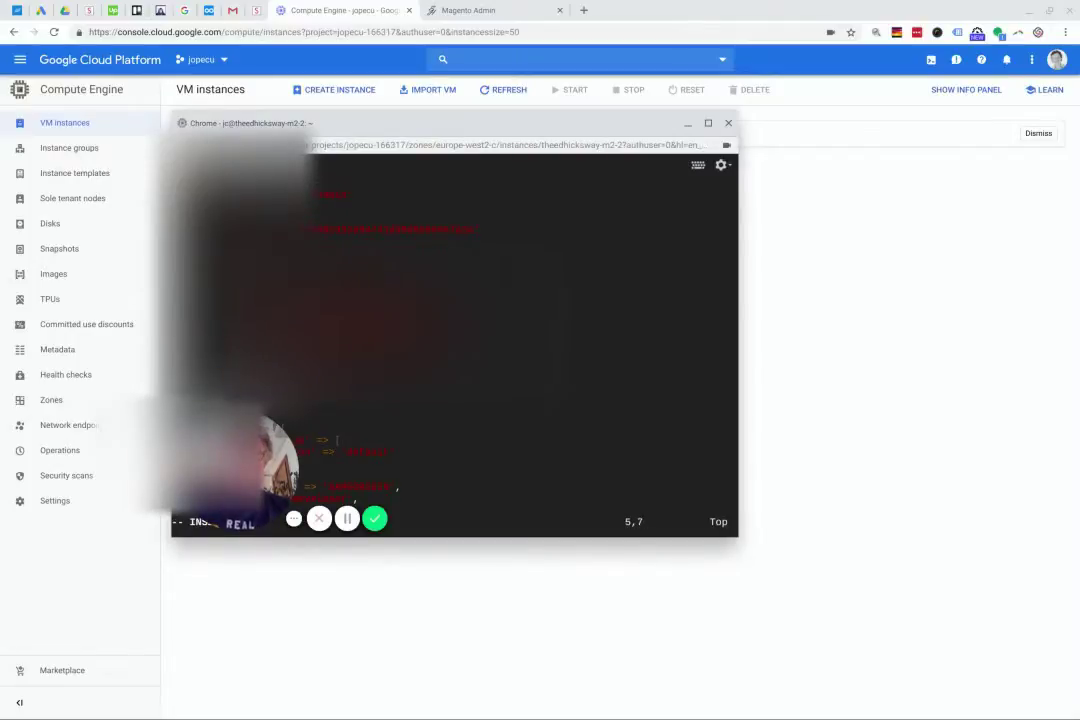
pyautogui.press('BackSpace')
pyautogui.press('BackSpace')
pyautogui.press('BackSpace')
pyautogui.press('BackSpace')
pyautogui.press('BackSpace')
pyautogui.press('BackSpace')
pyautogui.press('BackSpace')
pyautogui.press('Left')
pyautogui.press('Left')
pyautogui.press('Left')
pyautogui.press('Left')
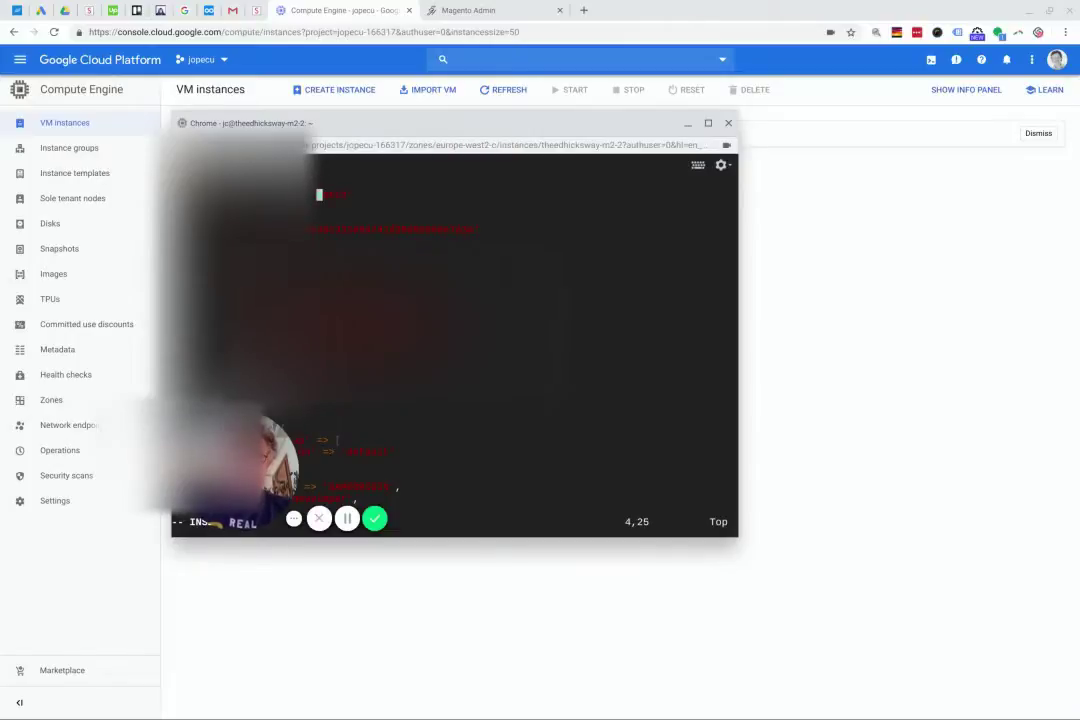
pyautogui.write('admin123')
pyautogui.press('Down')
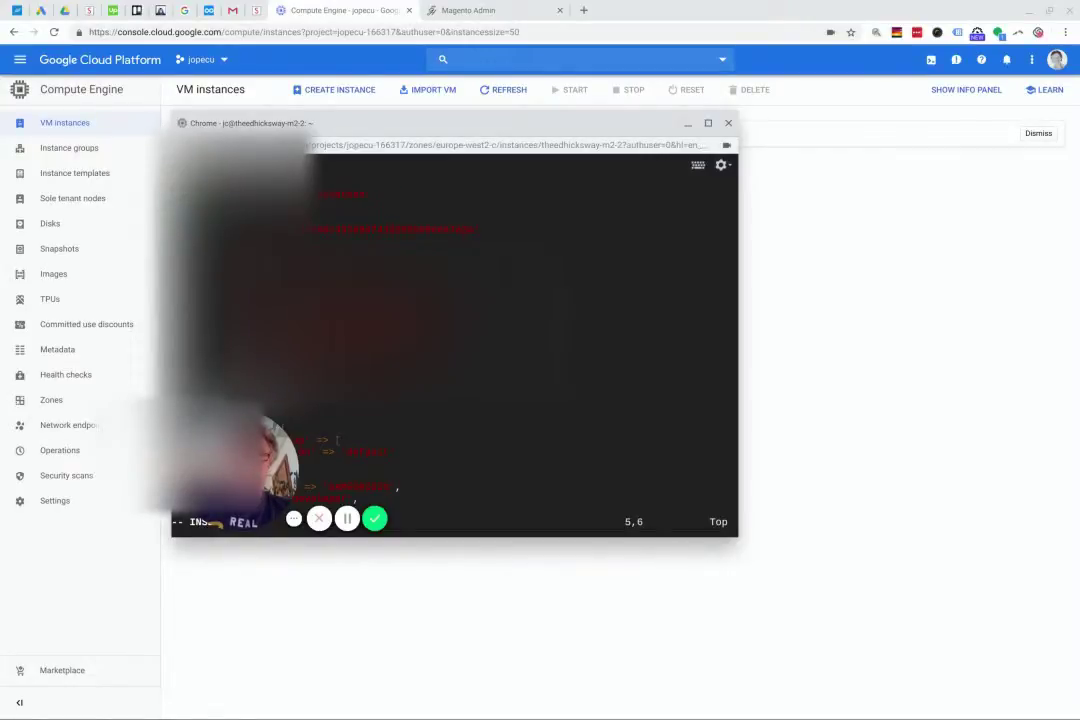
pyautogui.press('Escape')
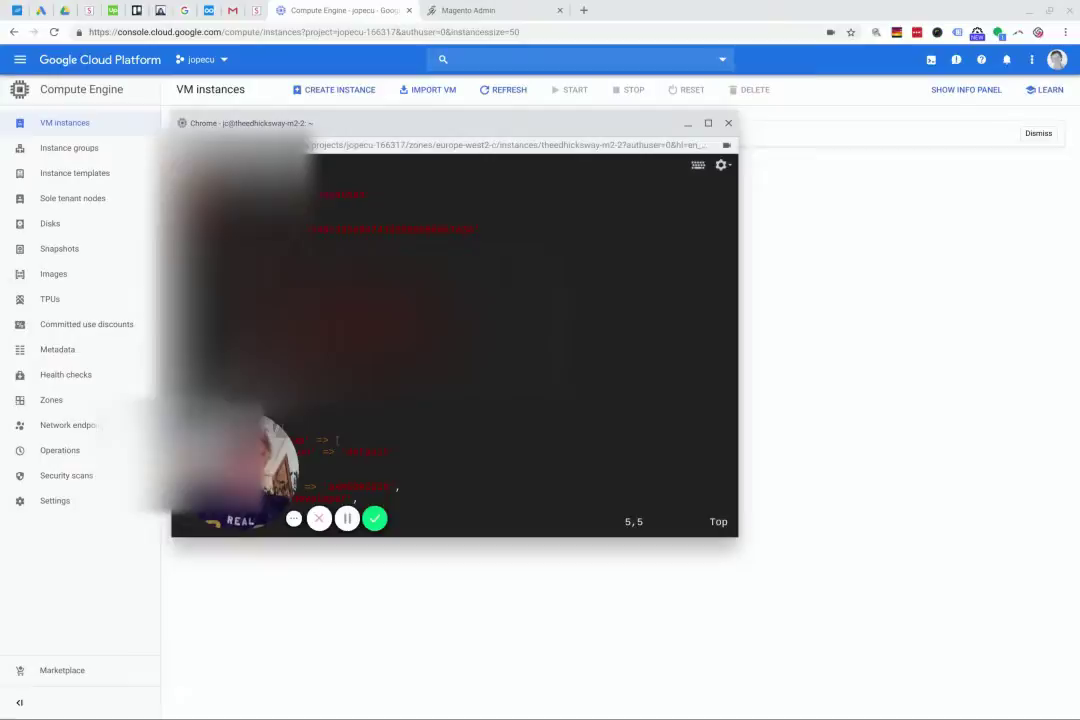
pyautogui.write(':wq!')
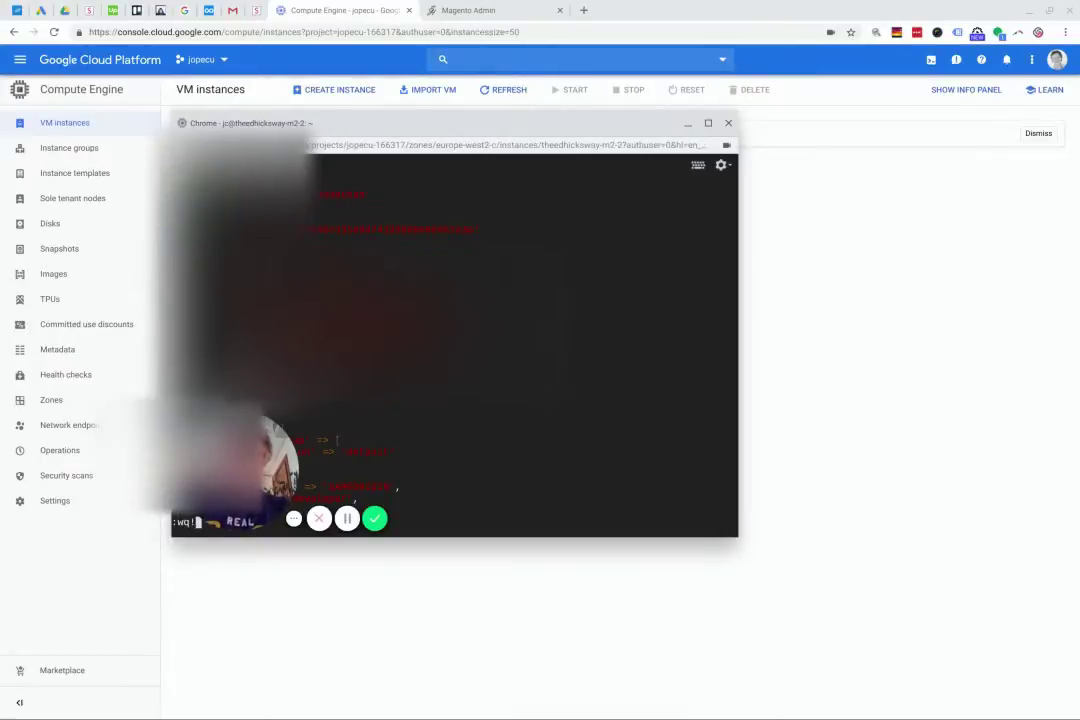
pyautogui.press('Return')
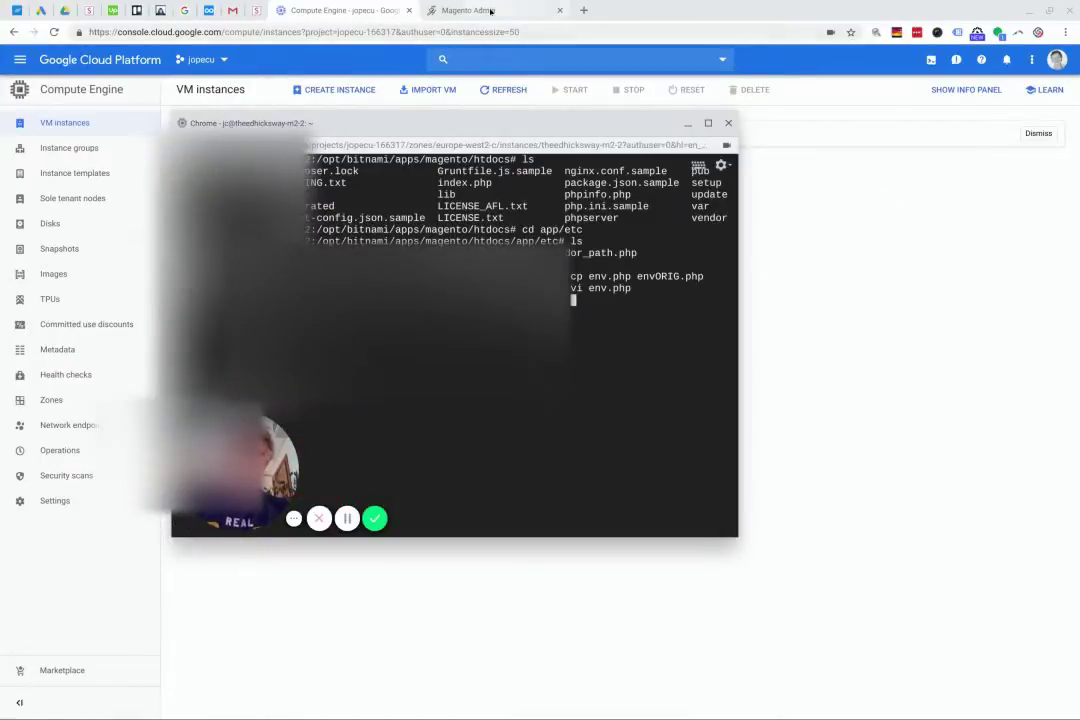
# Load the store's old /admin address in a new incognito tab
pyautogui.moveTo(290, 716)
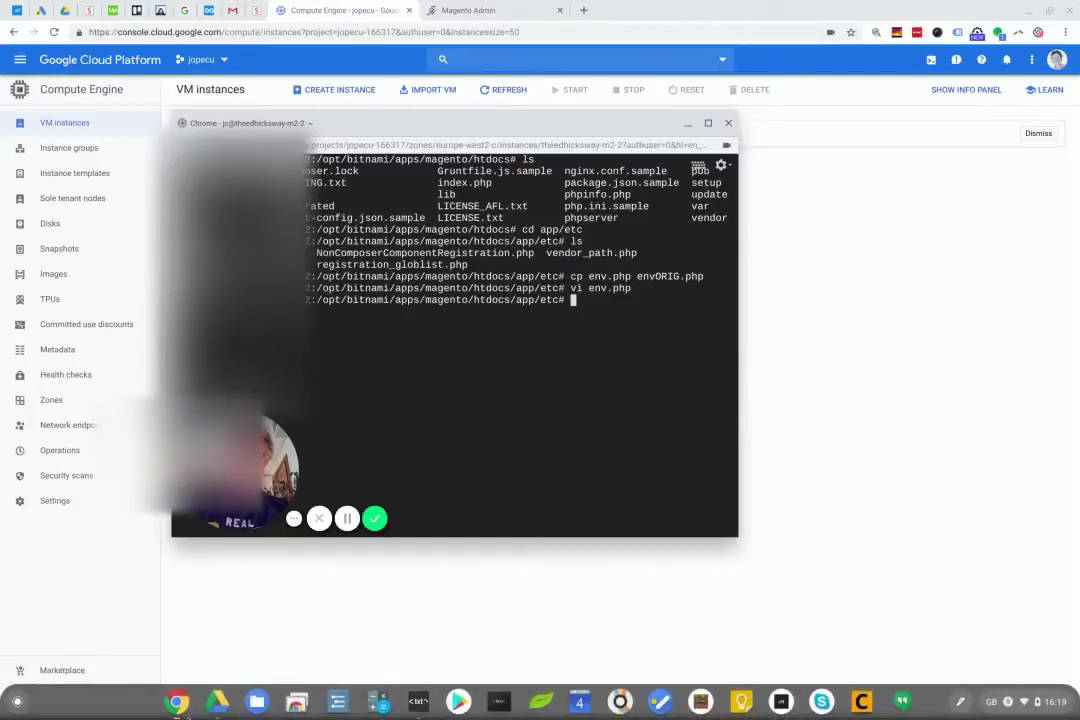
pyautogui.click(177, 703)
pyautogui.click(215, 641)
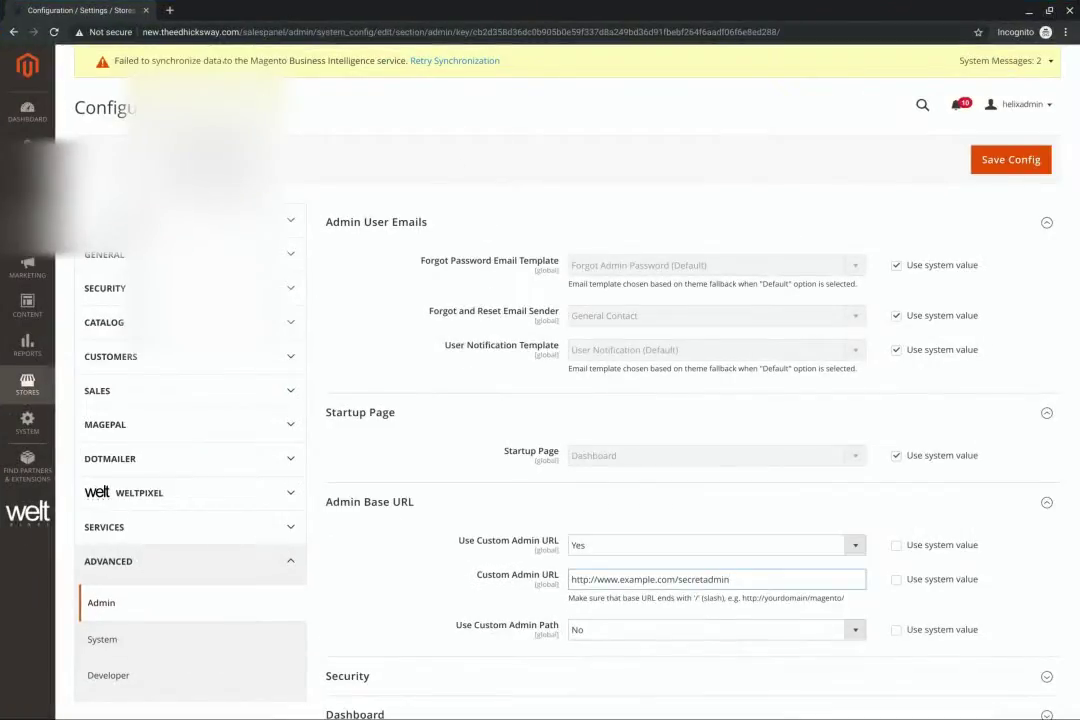
pyautogui.click(169, 10)
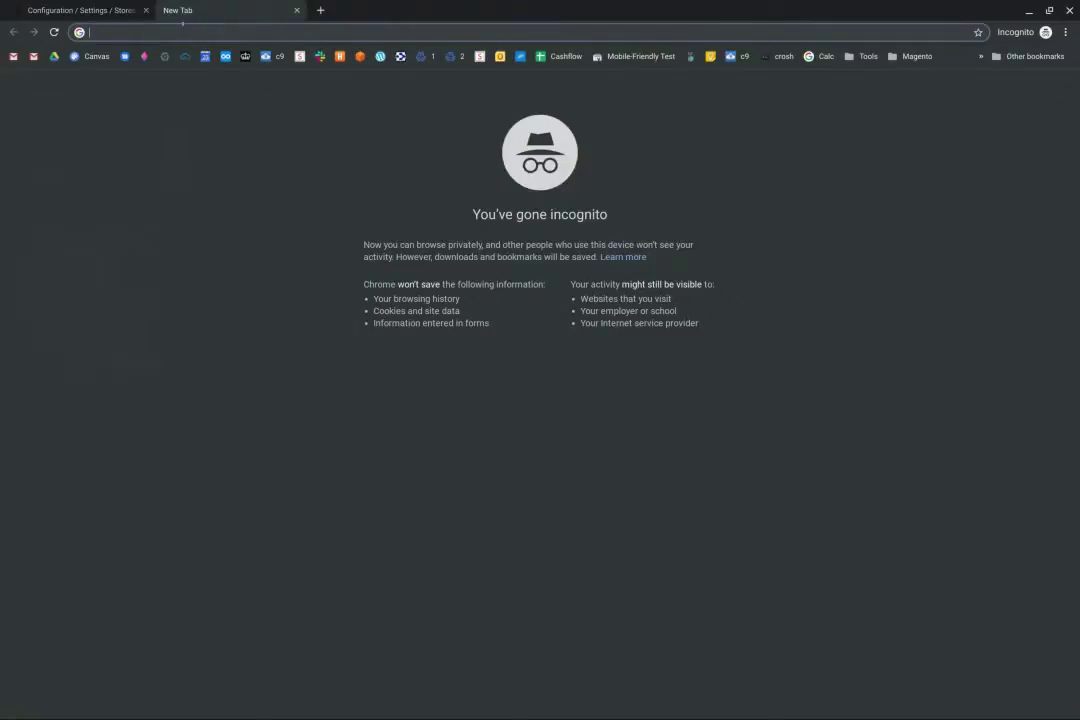
pyautogui.write('new.theedhicksway.com')
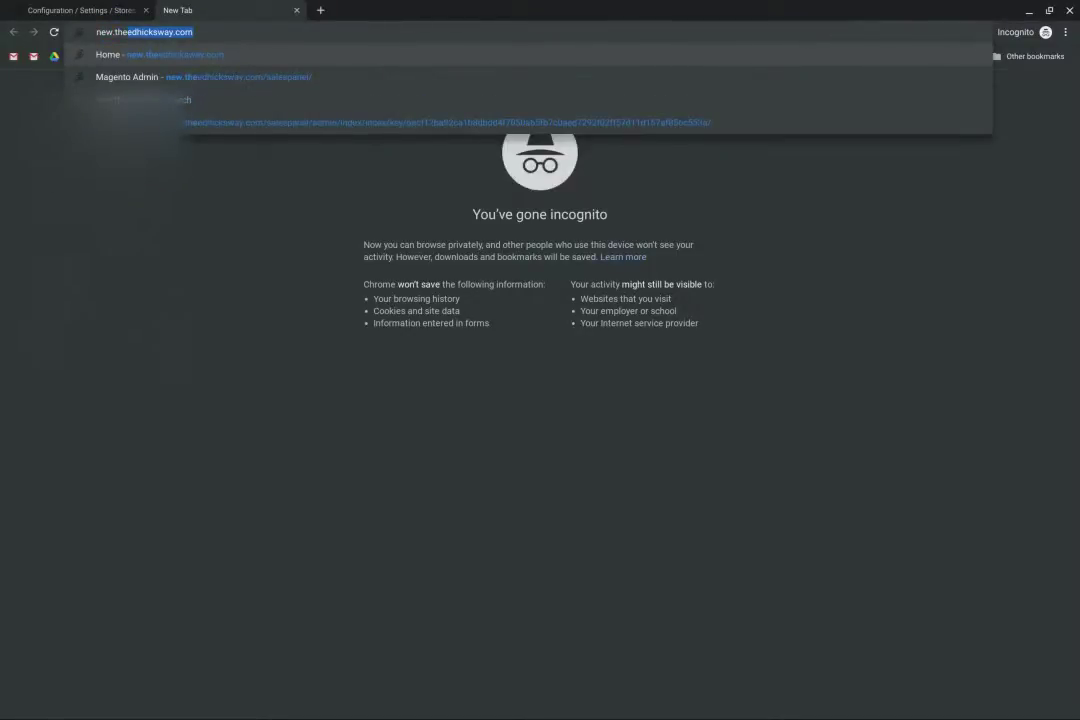
pyautogui.press('Right')
pyautogui.write('/')
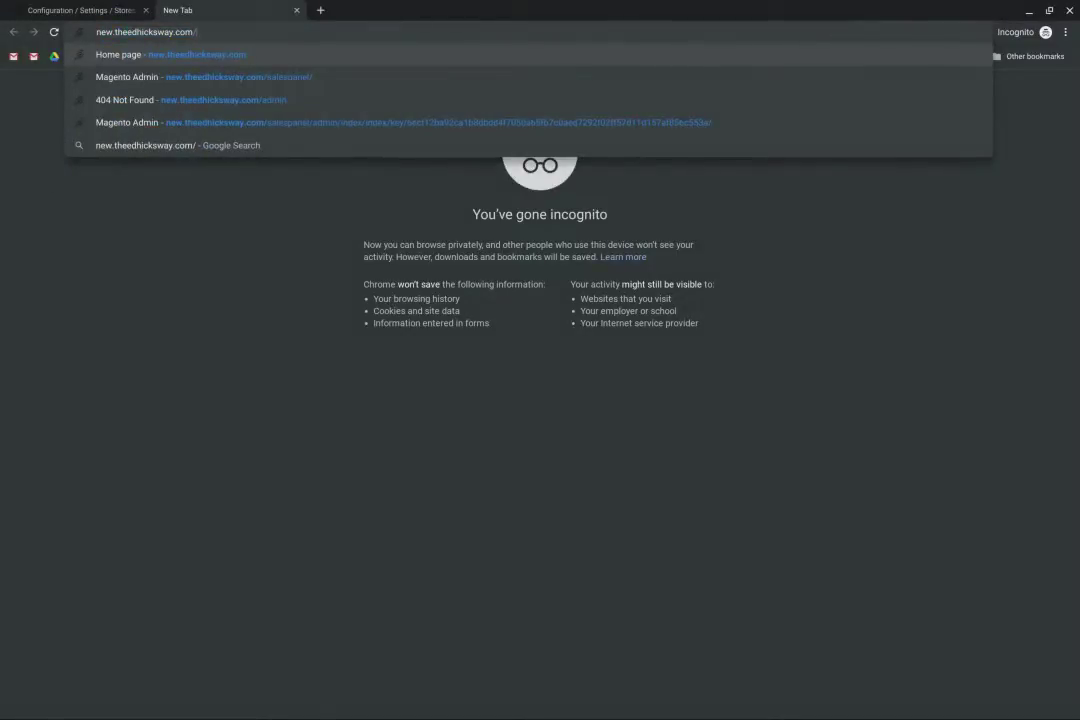
pyautogui.write('admi')
pyautogui.press('Return')
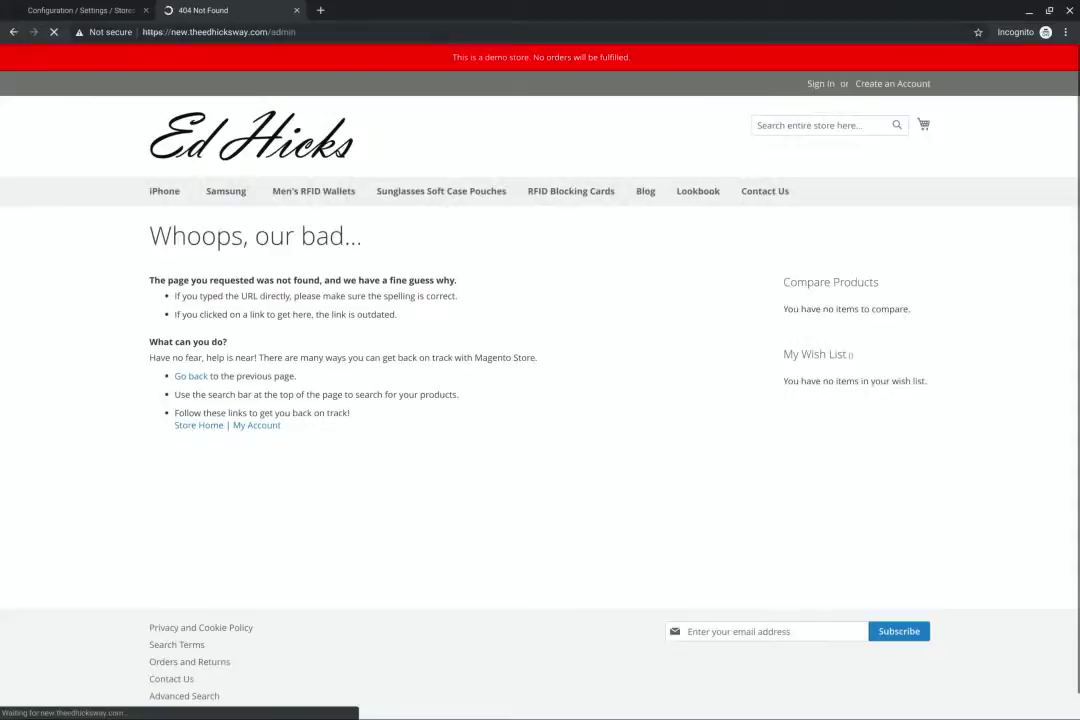
# Replace admin in the address with the new custom path and load it
pyautogui.doubleClick(276, 31)
pyautogui.moveTo(271, 31); pyautogui.dragTo(345, 32)
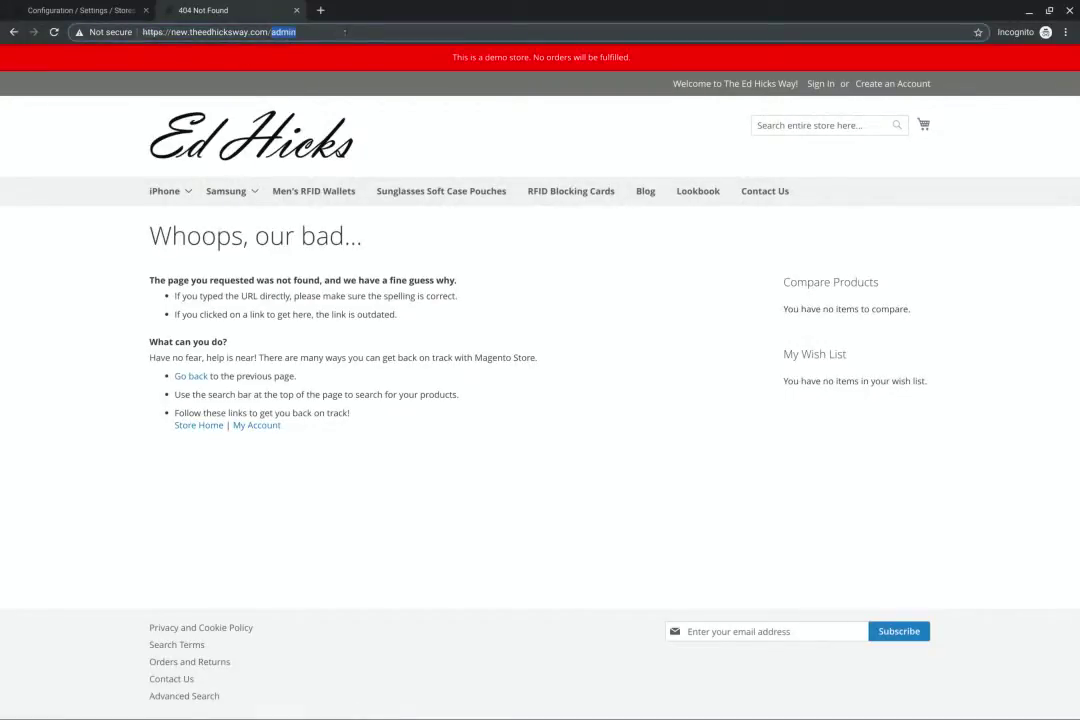
pyautogui.write('jonathan')
pyautogui.press('Return')
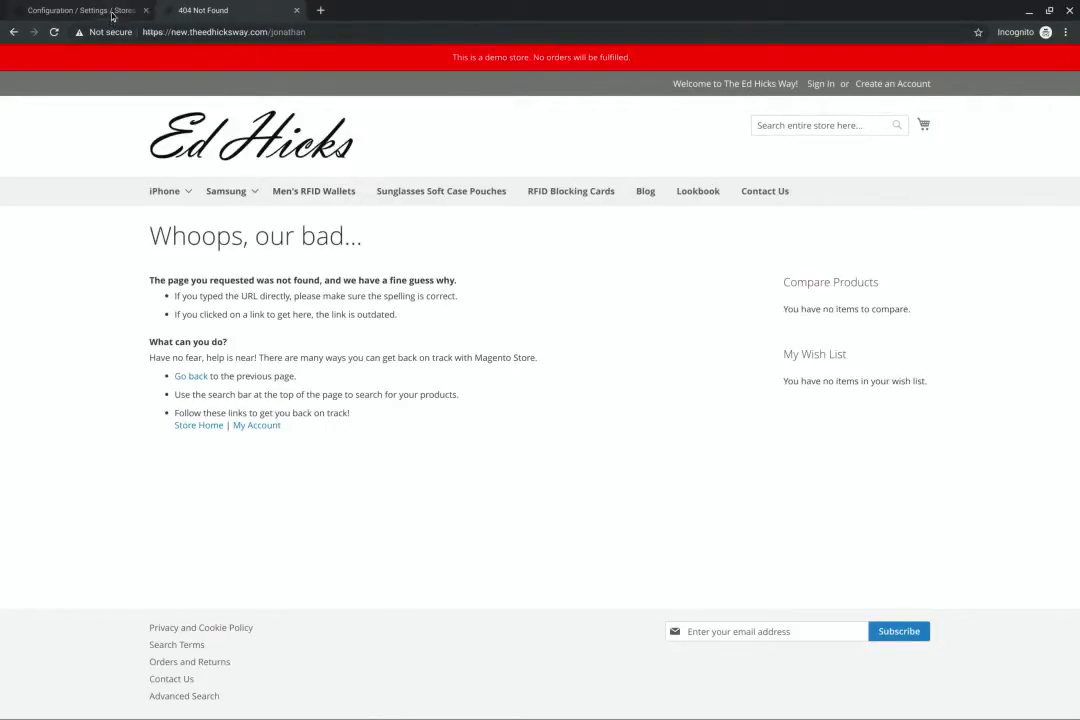
# Minimize the store window to reveal the Compute Engine VM instances list
pyautogui.click(150, 9)
pyautogui.click(203, 10)
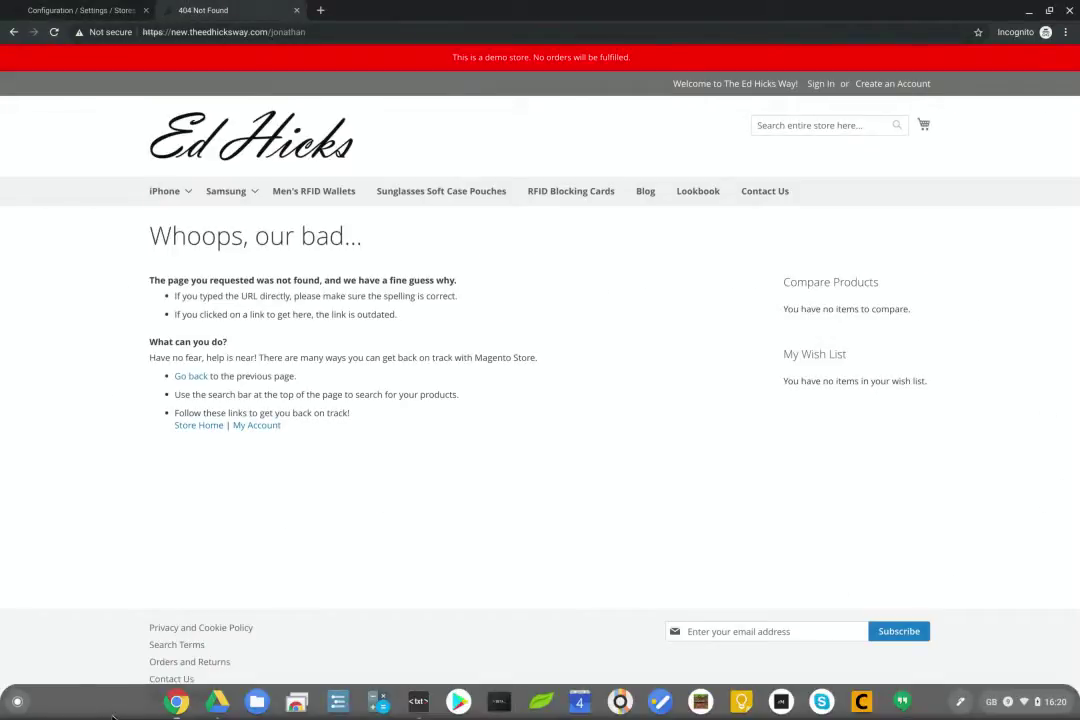
pyautogui.click(1030, 17)
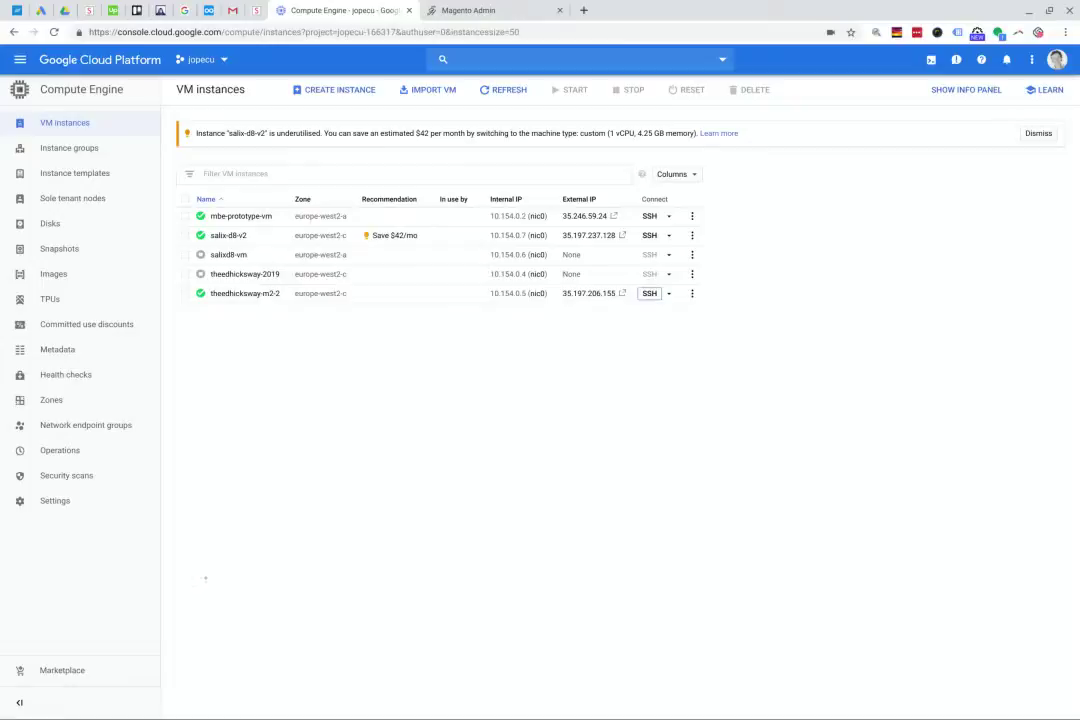
# Return to the SSH terminal and move up from app/etc to htdocs with cd .. twice
pyautogui.click(176, 701)
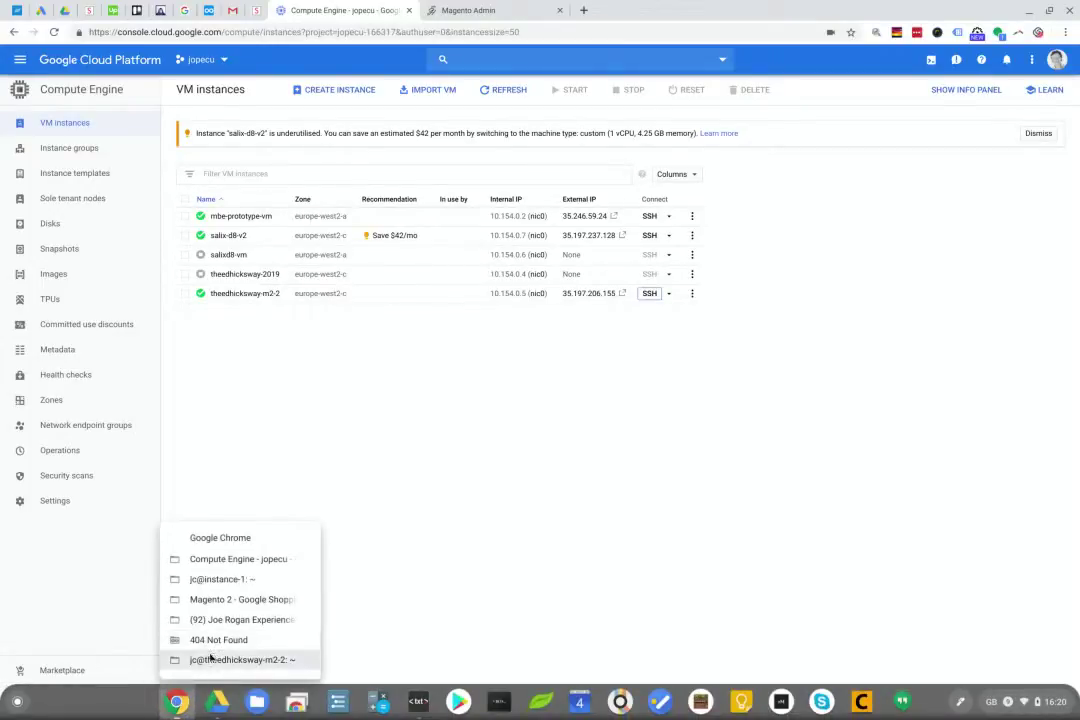
pyautogui.click(230, 660)
pyautogui.write('cd ..')
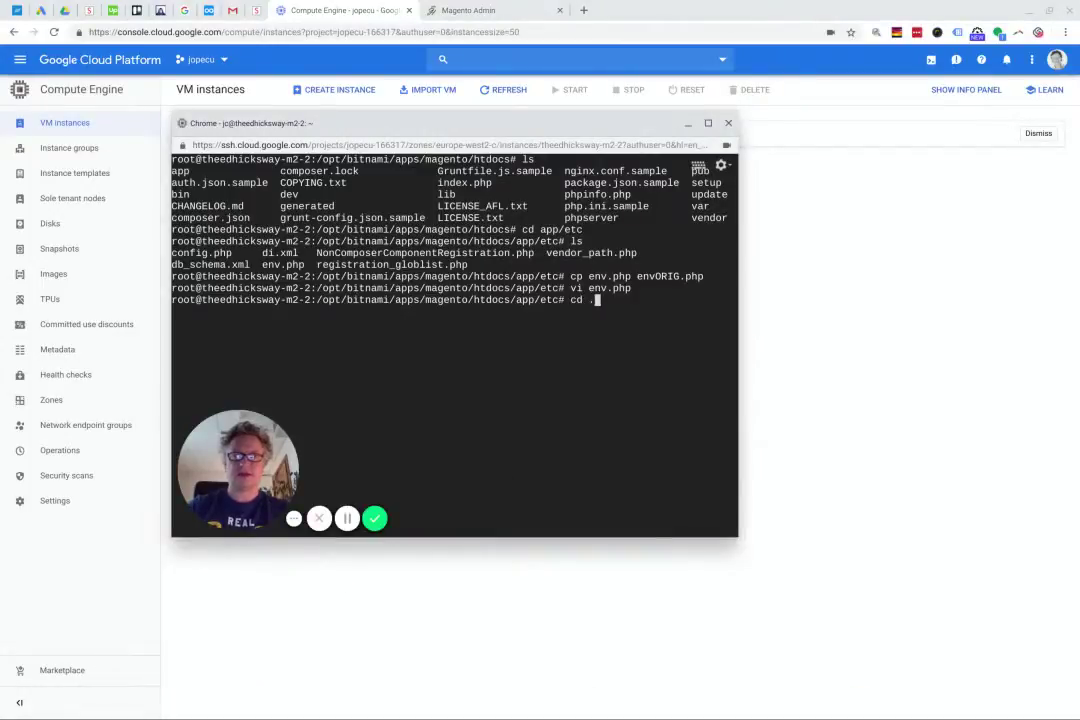
pyautogui.press('Return')
pyautogui.write('cd ..')
pyautogui.press('Return')
# Flush all Magento caches with bin/magento-cli cache:flush after bin/magento fails
pyautogui.write('bin/')
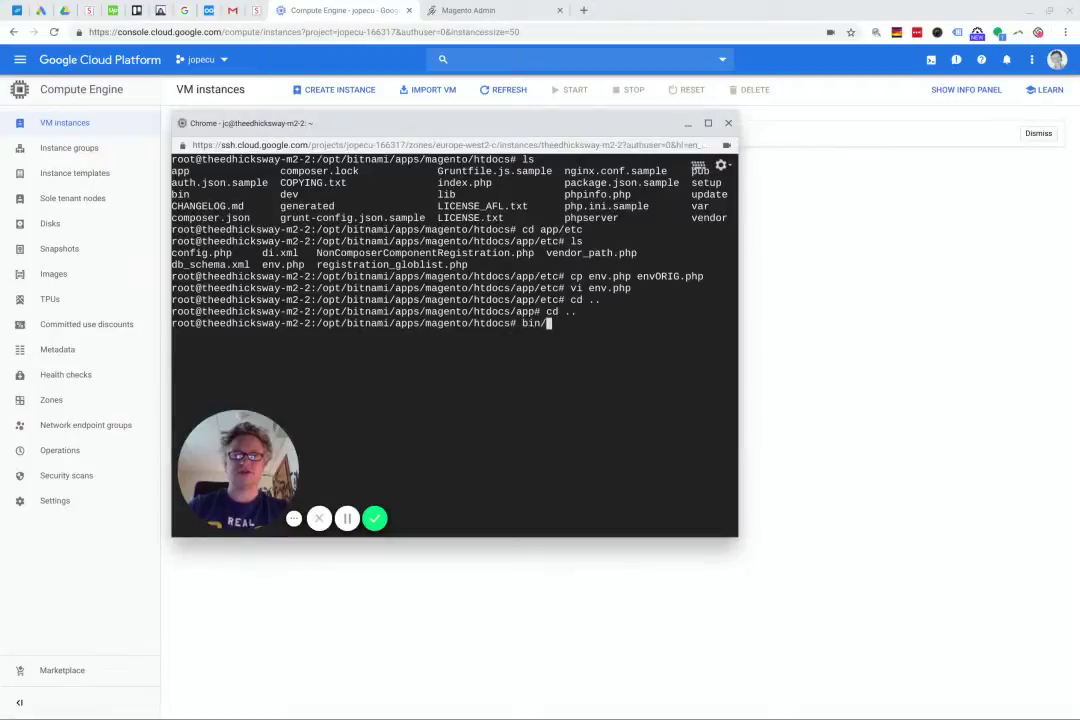
pyautogui.write('magento c')
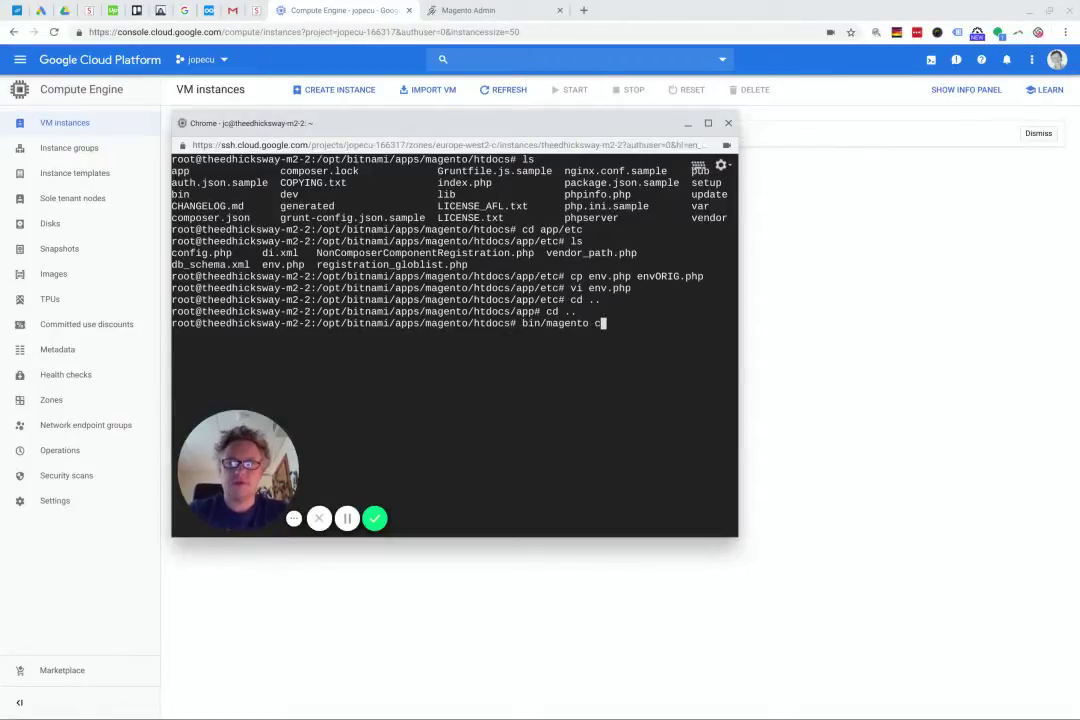
pyautogui.write('ache:flush')
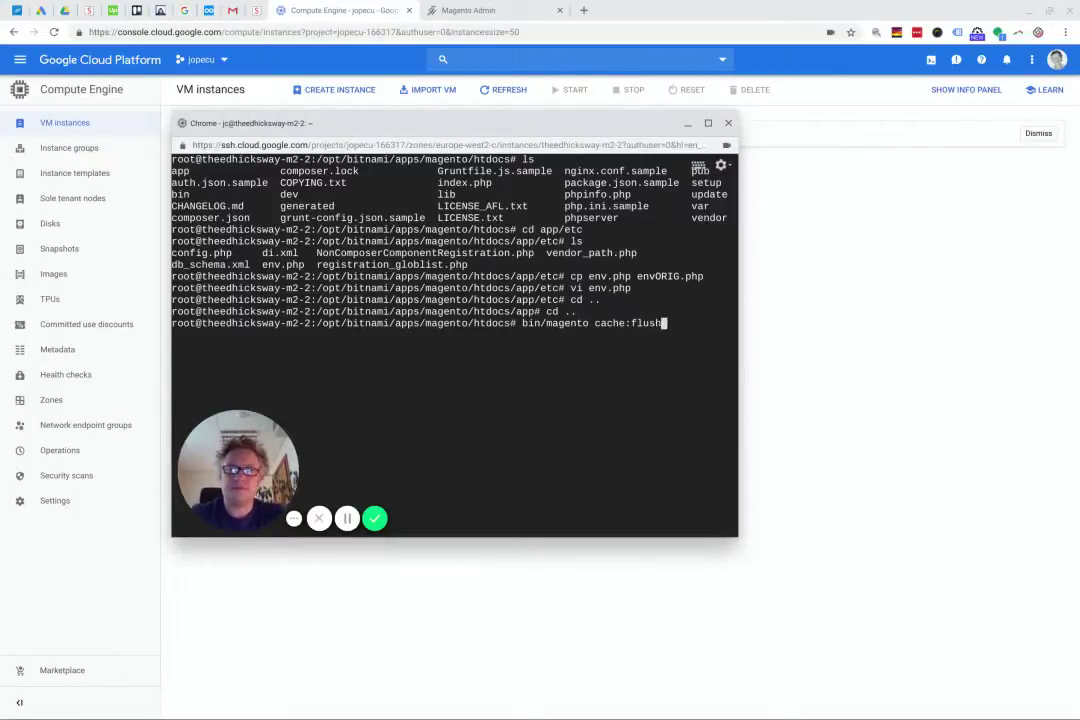
pyautogui.press('Return')
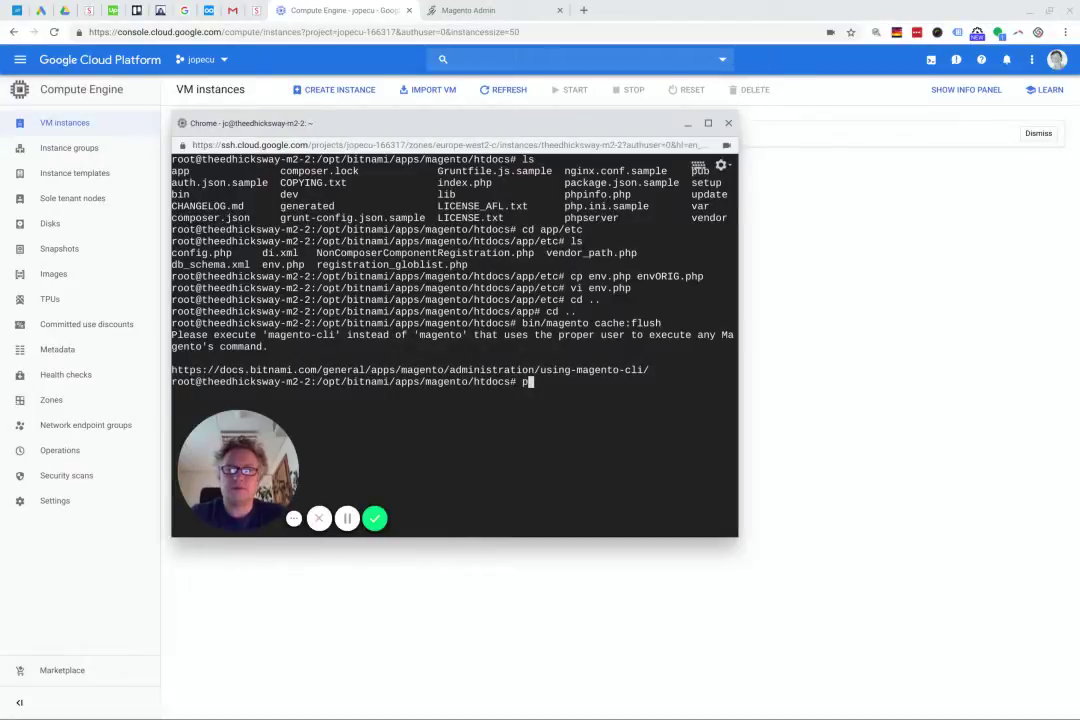
pyautogui.write('php bin/magento-cli')
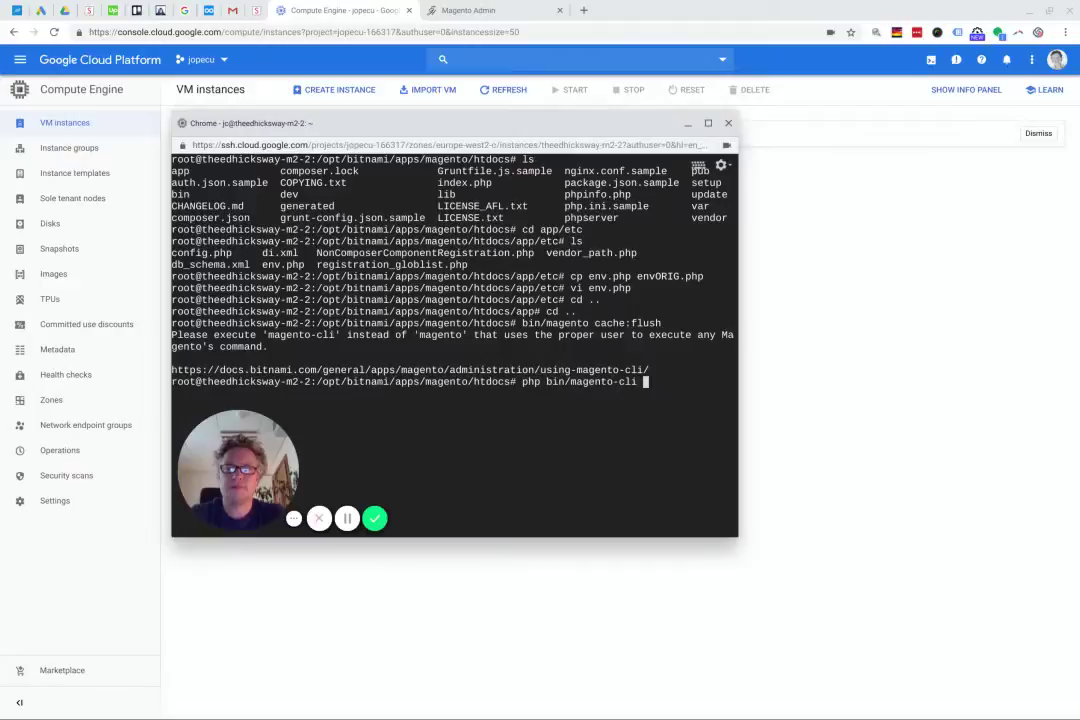
pyautogui.write(' cache:f')
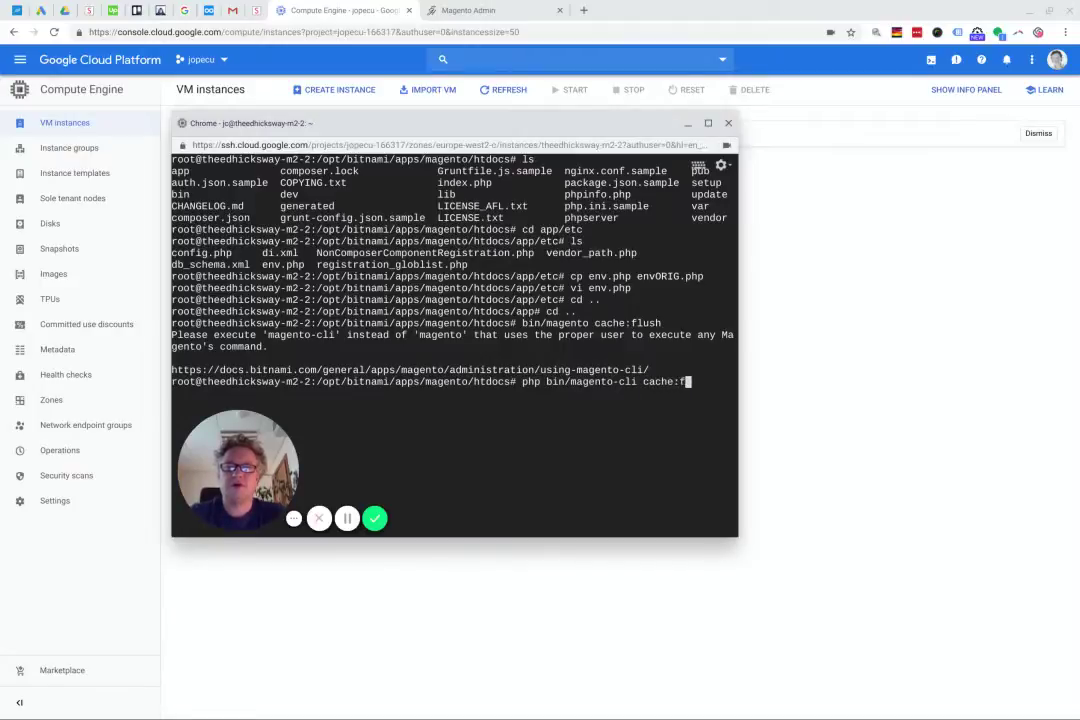
pyautogui.write('lush')
pyautogui.press('Return')
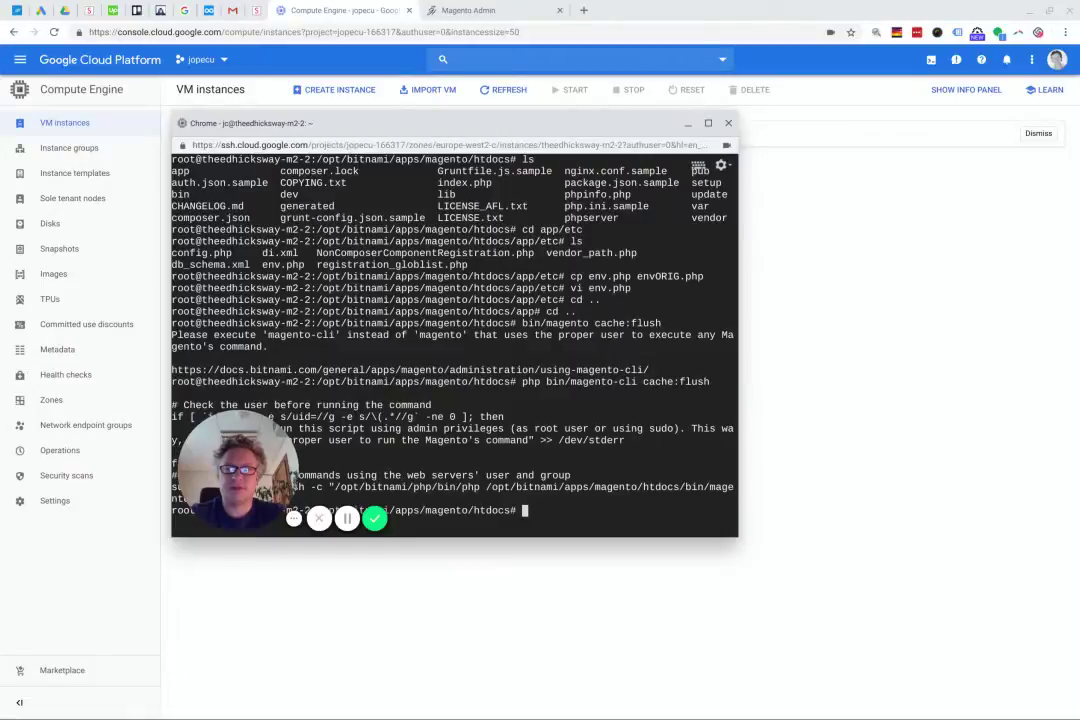
pyautogui.write('bin/magen')
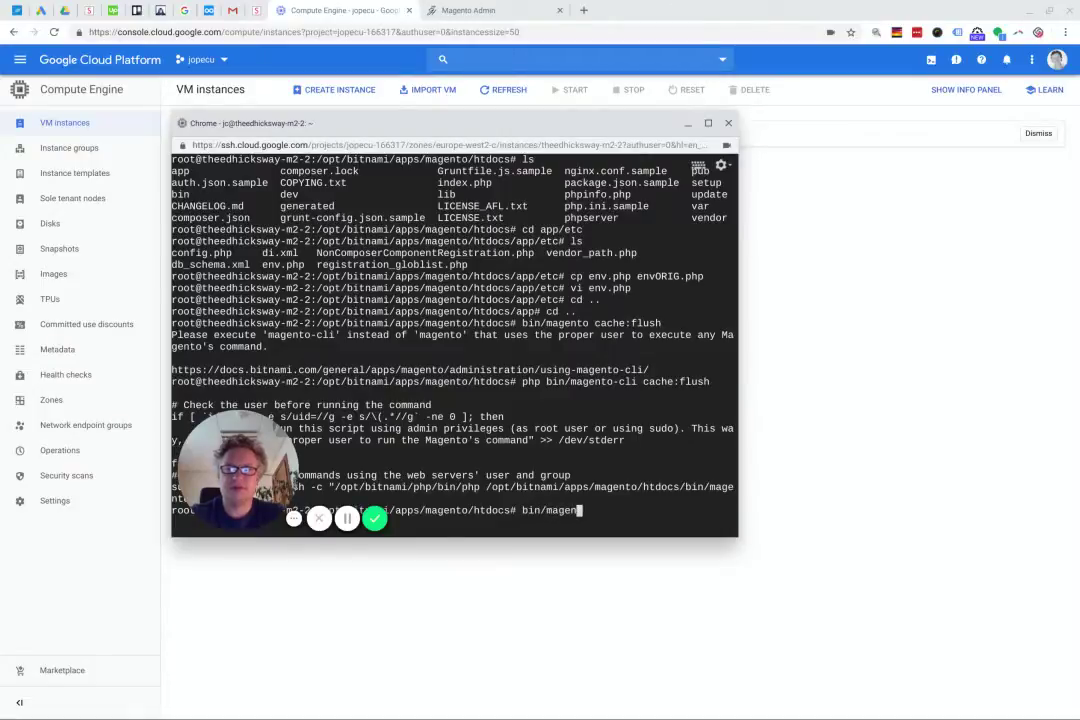
pyautogui.write('to-cli cache')
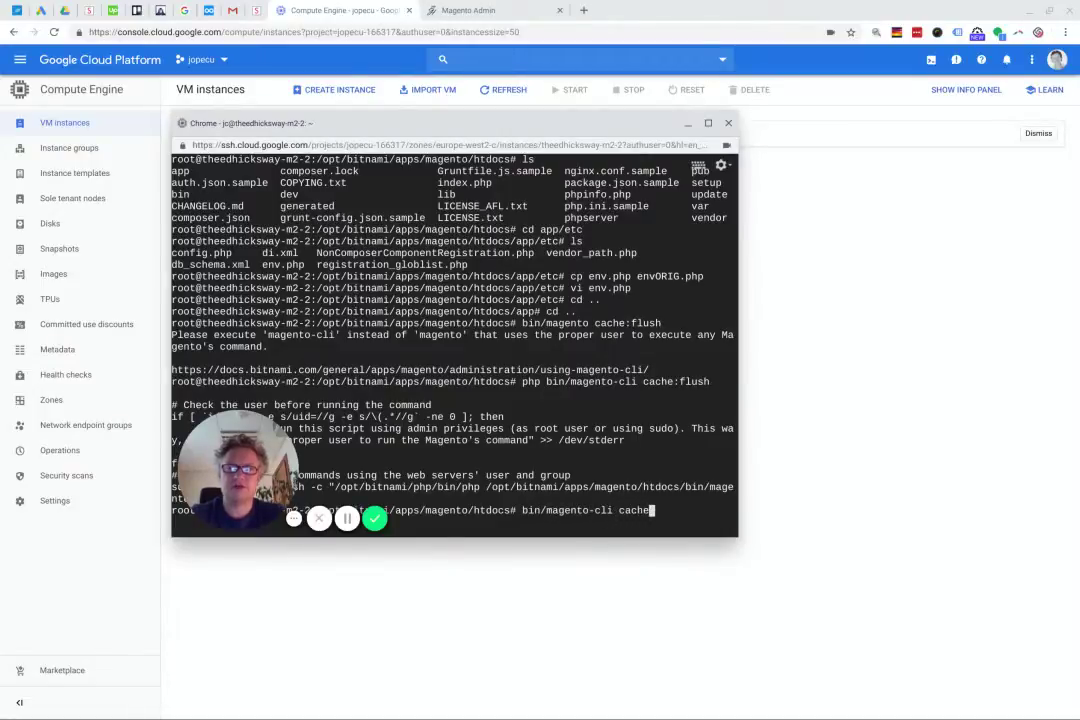
pyautogui.write(':flush')
pyautogui.press('Return')
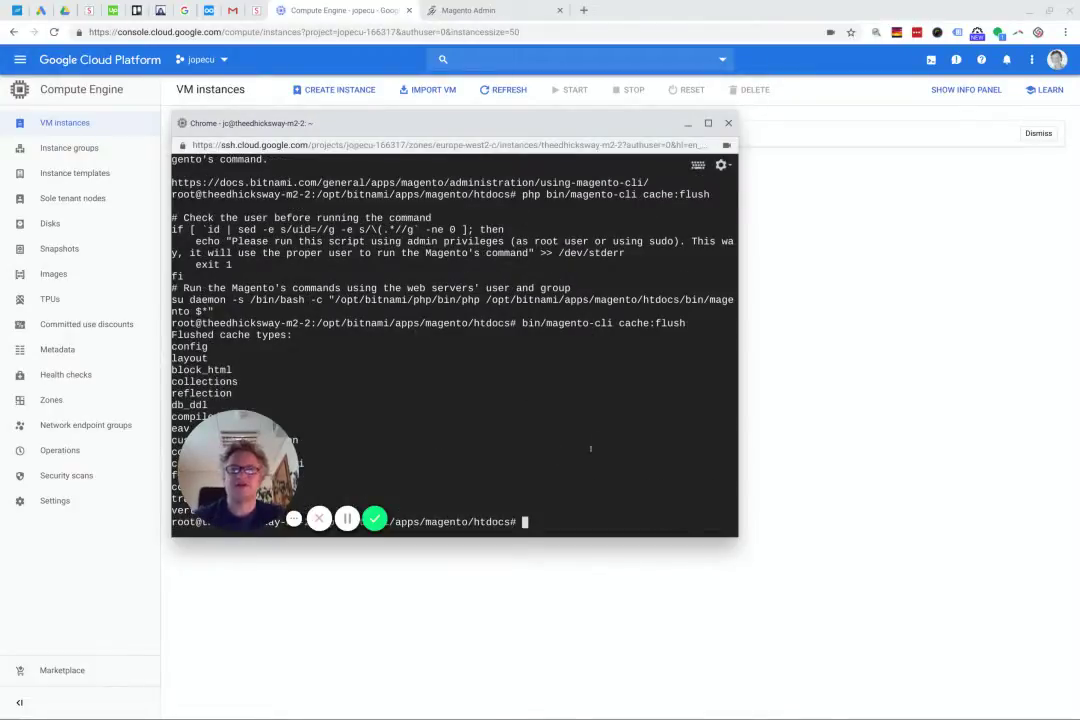
pyautogui.click(175, 703)
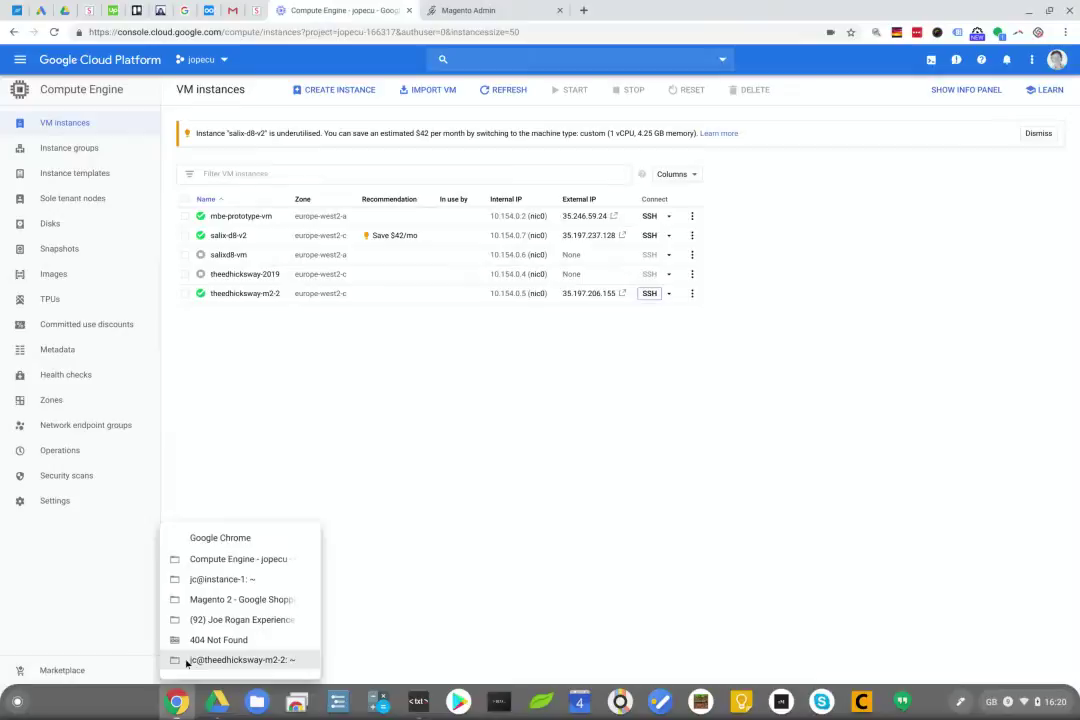
# Reload the custom-path tab to get the admin sign-in, then load /admin to see the 404
pyautogui.click(236, 639)
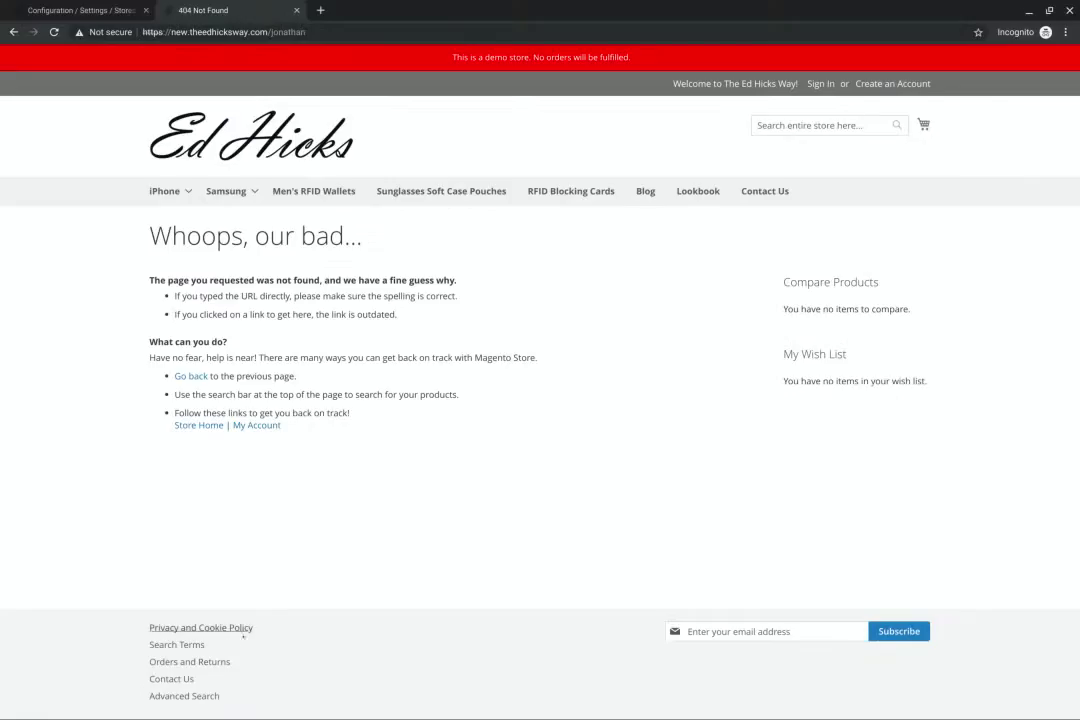
pyautogui.click(54, 32)
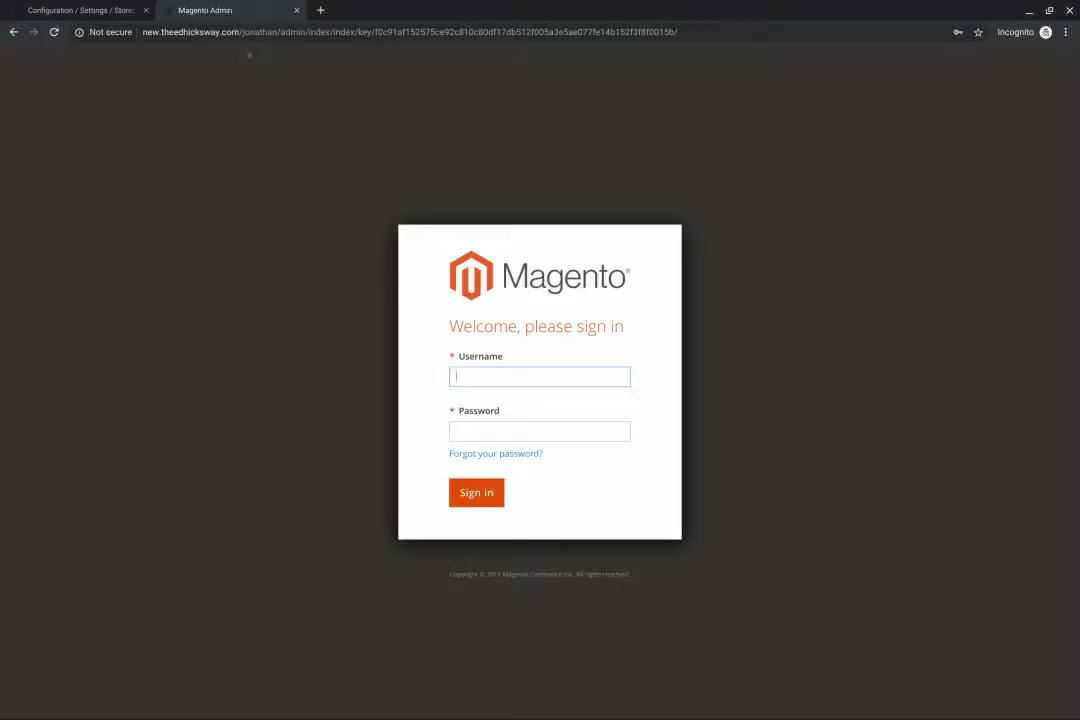
pyautogui.moveTo(243, 32); pyautogui.dragTo(271, 32)
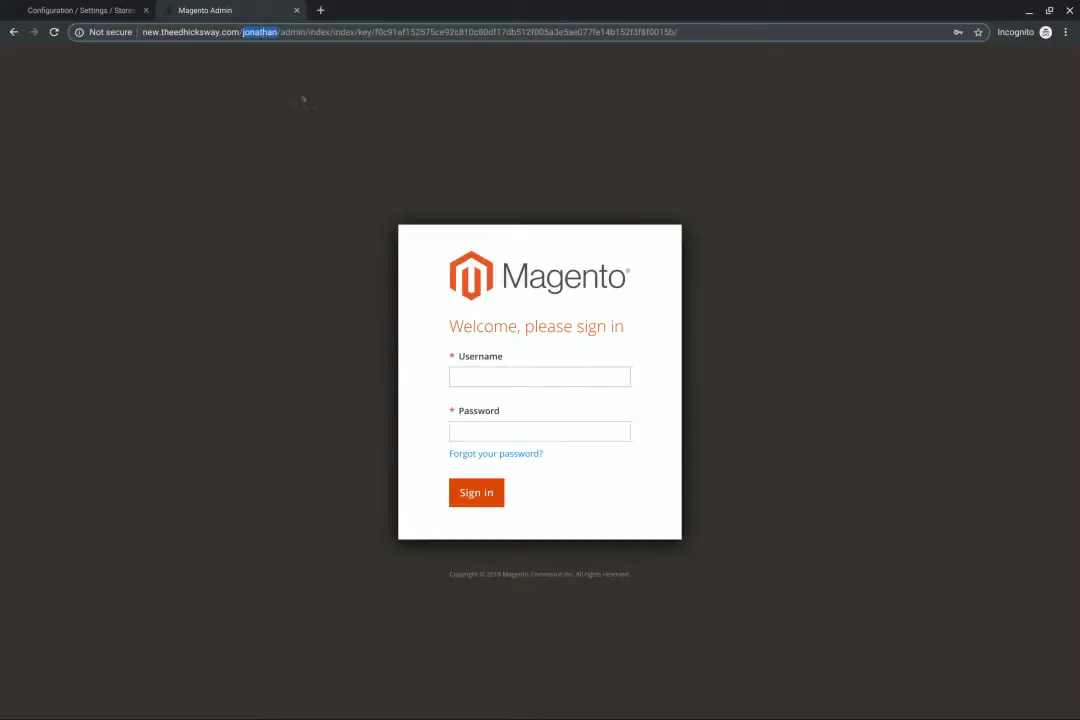
pyautogui.write('admin')
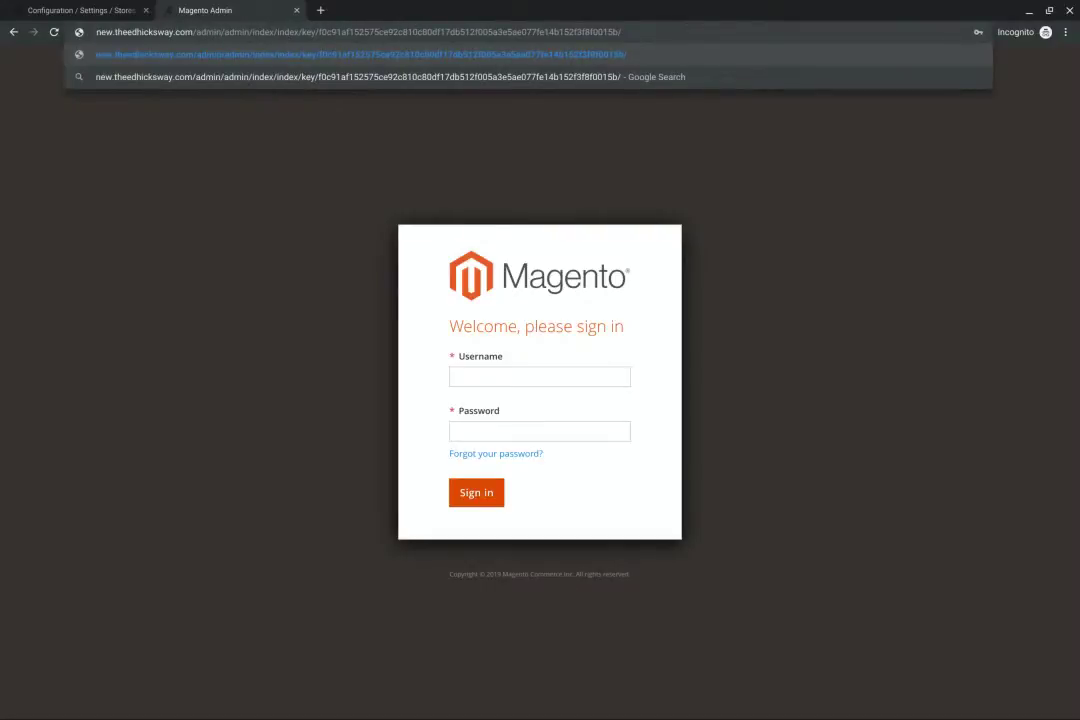
pyautogui.press('Delete')
pyautogui.press('Delete')
pyautogui.press('Delete')
pyautogui.press('Delete')
pyautogui.press('Delete')
pyautogui.press('Delete')
pyautogui.press('Delete')
pyautogui.press('Delete')
pyautogui.press('Delete')
pyautogui.press('Delete')
pyautogui.press('Delete')
pyautogui.press('Delete')
pyautogui.press('Delete')
pyautogui.press('Delete')
pyautogui.press('Delete')
pyautogui.press('Delete')
pyautogui.press('Delete')
pyautogui.press('Delete')
pyautogui.press('Delete')
pyautogui.press('Delete')
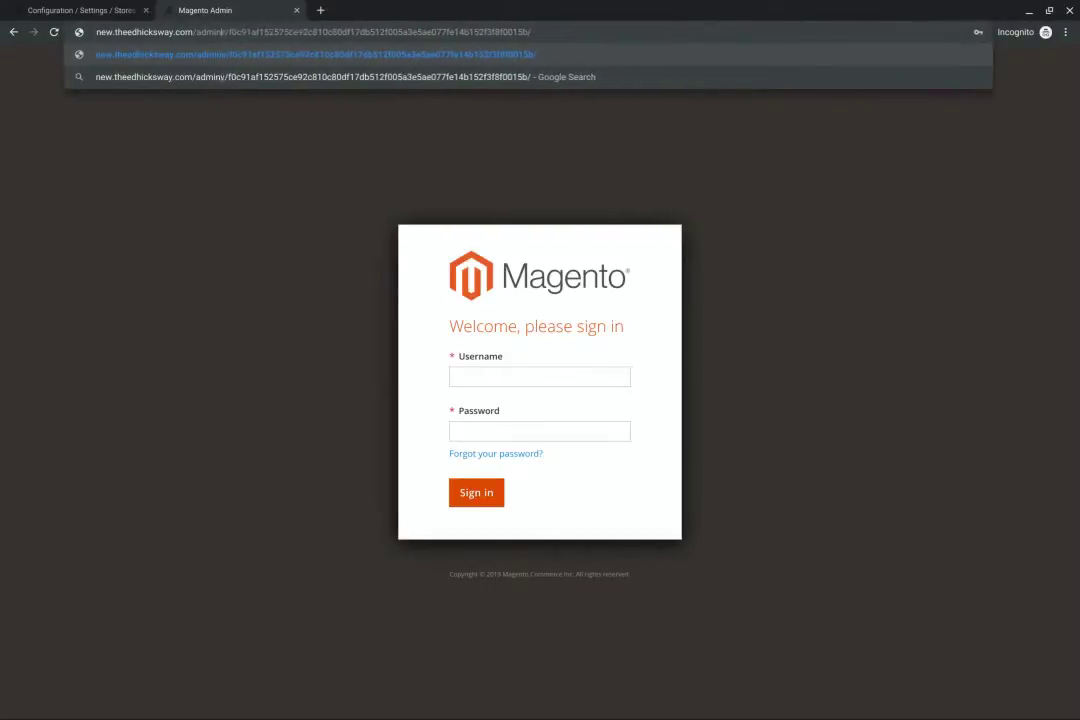
pyautogui.press('Delete')
pyautogui.press('Delete')
pyautogui.press('Delete')
pyautogui.press('Delete')
pyautogui.press('Delete')
pyautogui.press('Delete')
pyautogui.press('Delete')
pyautogui.press('Delete')
pyautogui.press('Delete')
pyautogui.press('Delete')
pyautogui.press('Delete')
pyautogui.press('Delete')
pyautogui.press('Delete')
pyautogui.press('Delete')
pyautogui.press('Delete')
pyautogui.press('Delete')
pyautogui.press('Delete')
pyautogui.press('Delete')
pyautogui.press('Delete')
pyautogui.press('Delete')
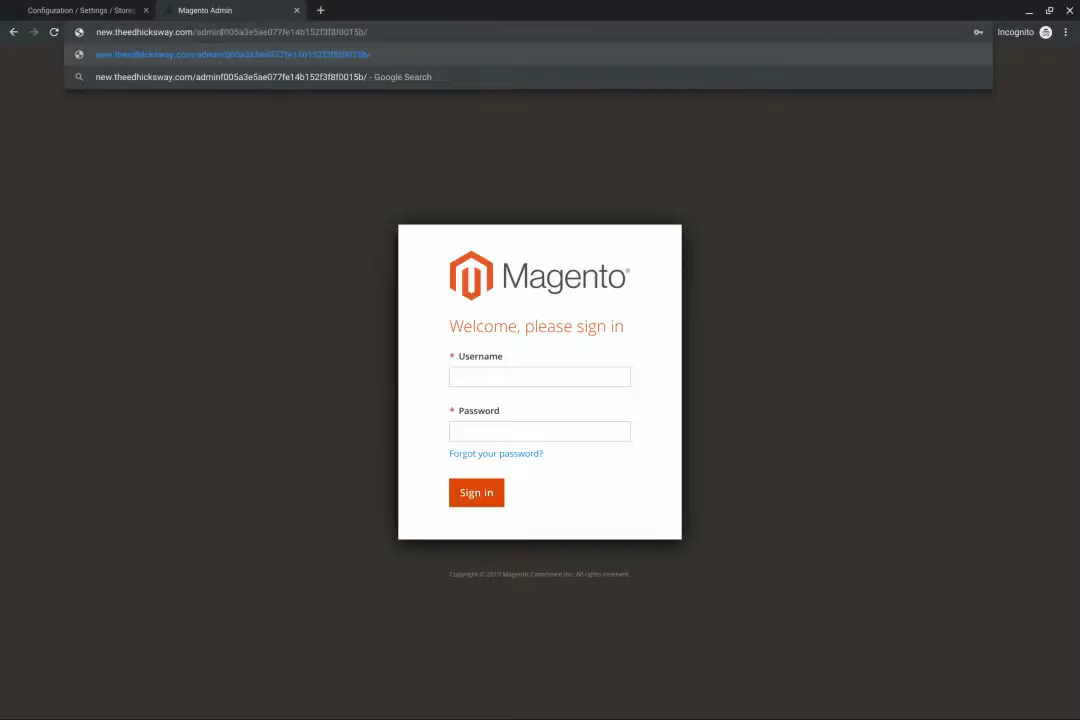
pyautogui.press('BackSpace')
pyautogui.press('BackSpace')
pyautogui.press('BackSpace')
pyautogui.press('BackSpace')
pyautogui.press('BackSpace')
pyautogui.press('BackSpace')
pyautogui.press('BackSpace')
pyautogui.press('BackSpace')
pyautogui.press('BackSpace')
pyautogui.press('BackSpace')
pyautogui.press('BackSpace')
pyautogui.press('BackSpace')
pyautogui.press('BackSpace')
pyautogui.press('BackSpace')
pyautogui.press('BackSpace')
pyautogui.press('BackSpace')
pyautogui.press('BackSpace')
pyautogui.press('BackSpace')
pyautogui.press('BackSpace')
pyautogui.press('BackSpace')
pyautogui.press('Return')
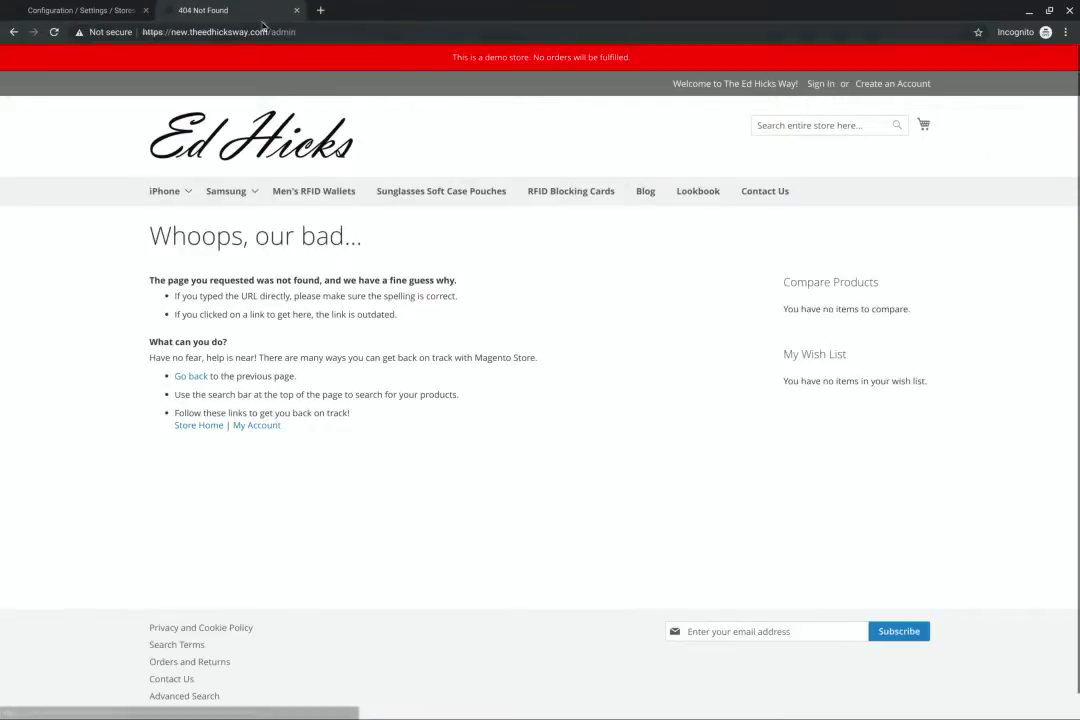
# Return to the sign-in page at the custom admin path
pyautogui.doubleClick(283, 32)
pyautogui.write('jonath')
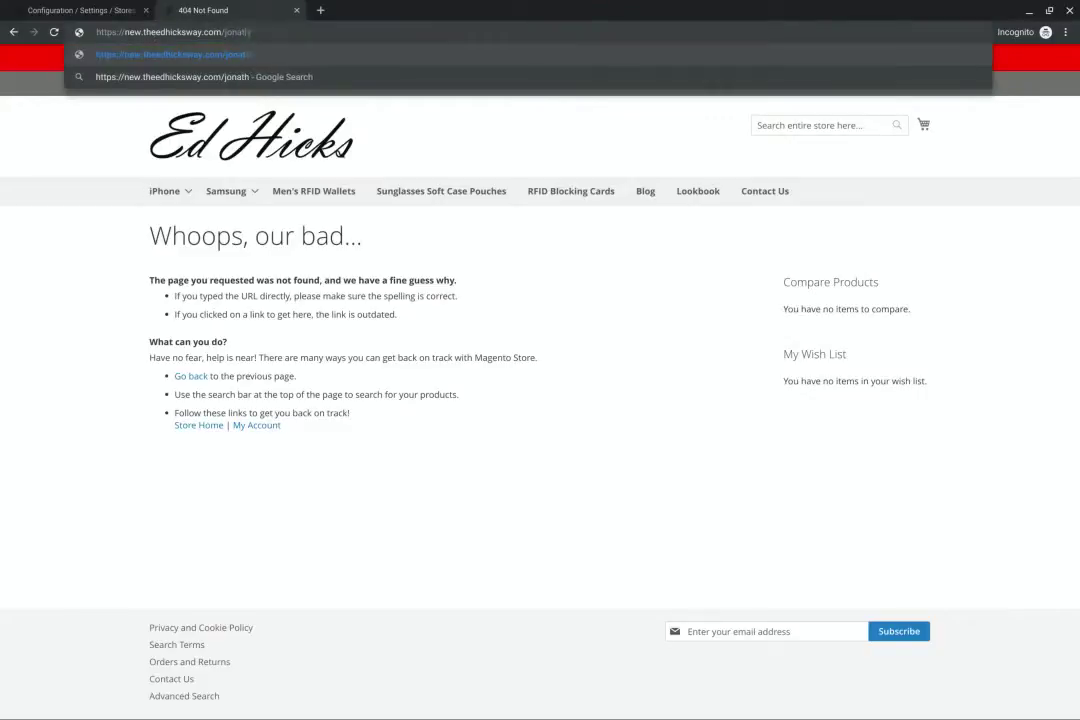
pyautogui.press('Return')
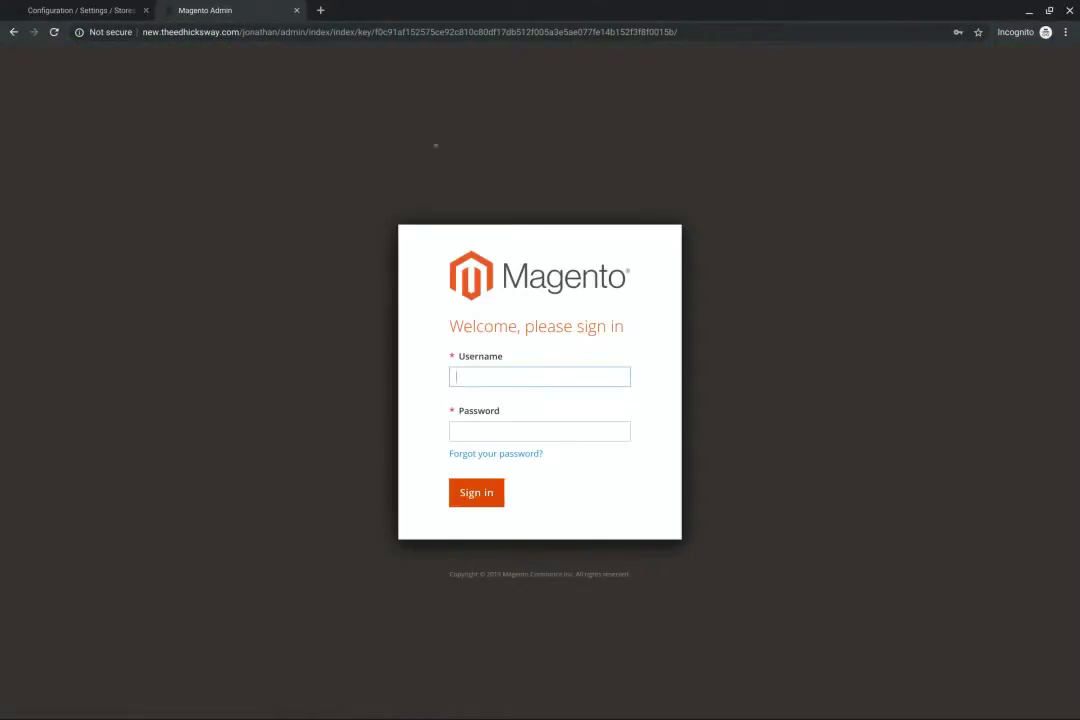
# Try signing in with the admin username and password, retrying after the rejection
pyautogui.write('helixadmin')
pyautogui.press('Tab')
pyautogui.write('•••••••••')
pyautogui.press('Return')
pyautogui.write('helixadmin')
pyautogui.press('Tab')
pyautogui.write('••')
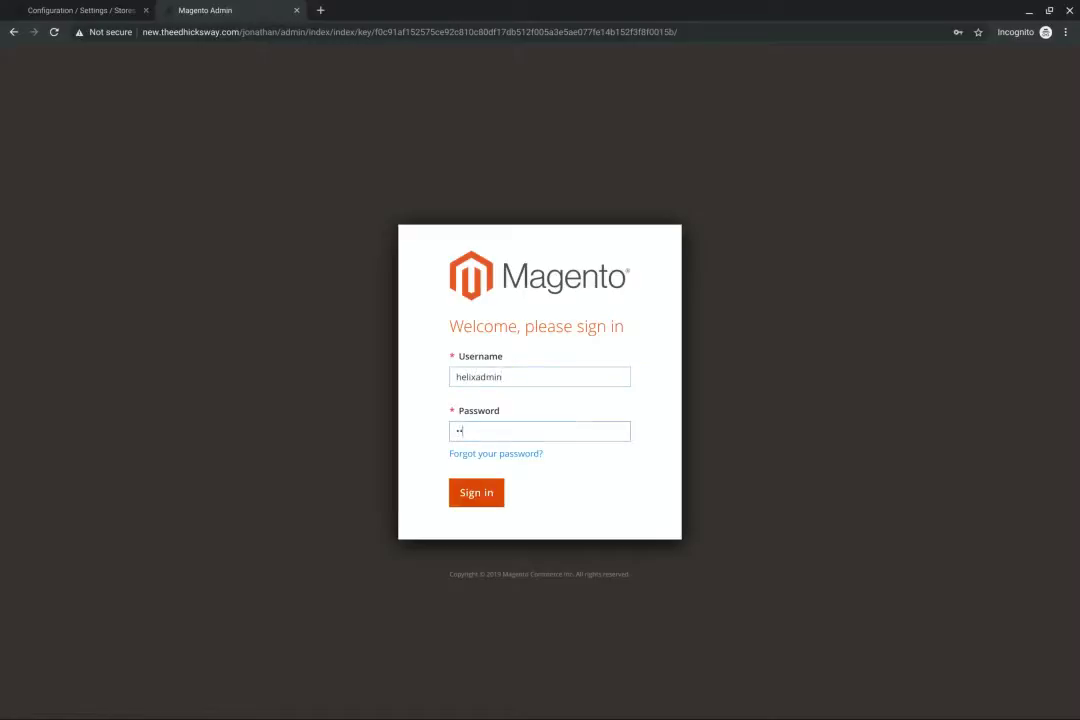
pyautogui.write('•••••••')
pyautogui.press('Return')
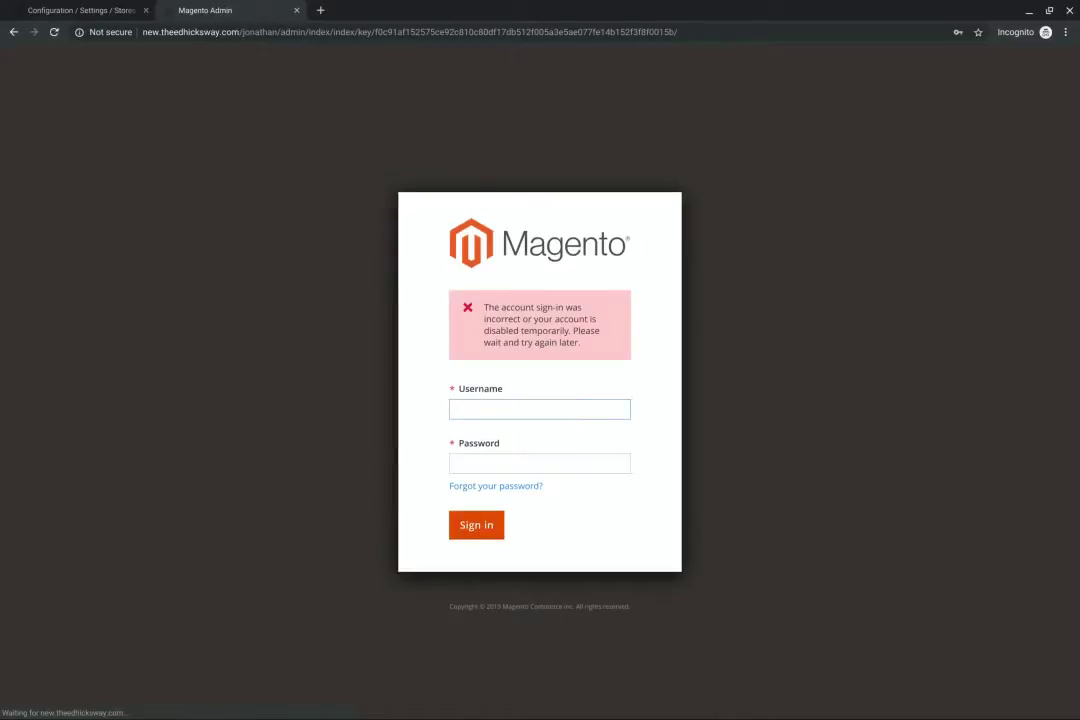
pyautogui.write('helixadmin')
pyautogui.press('Tab')
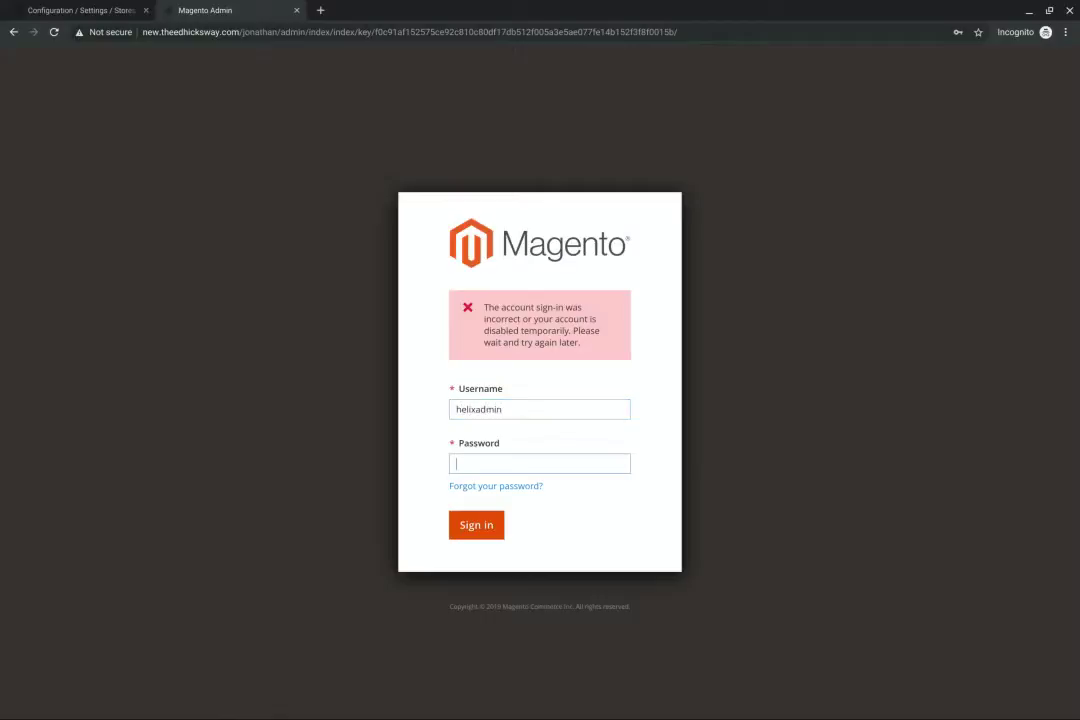
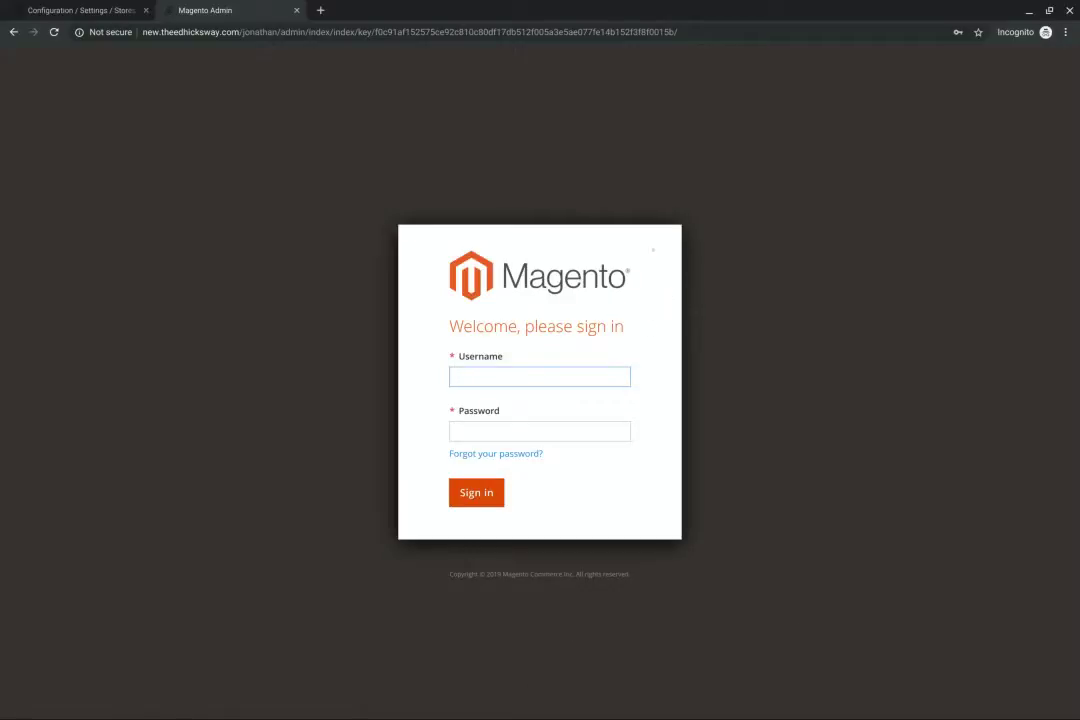
# Clear all stored site data for the Magento login page from DevTools' Application storage section
pyautogui.rightClick(246, 317)
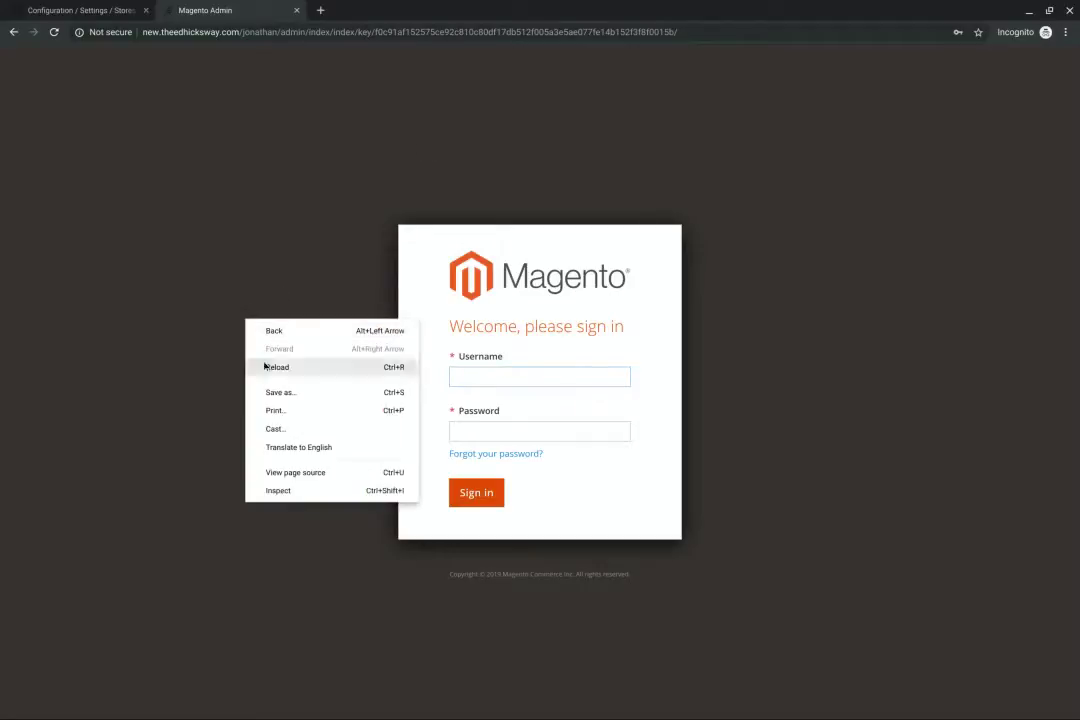
pyautogui.click(281, 494)
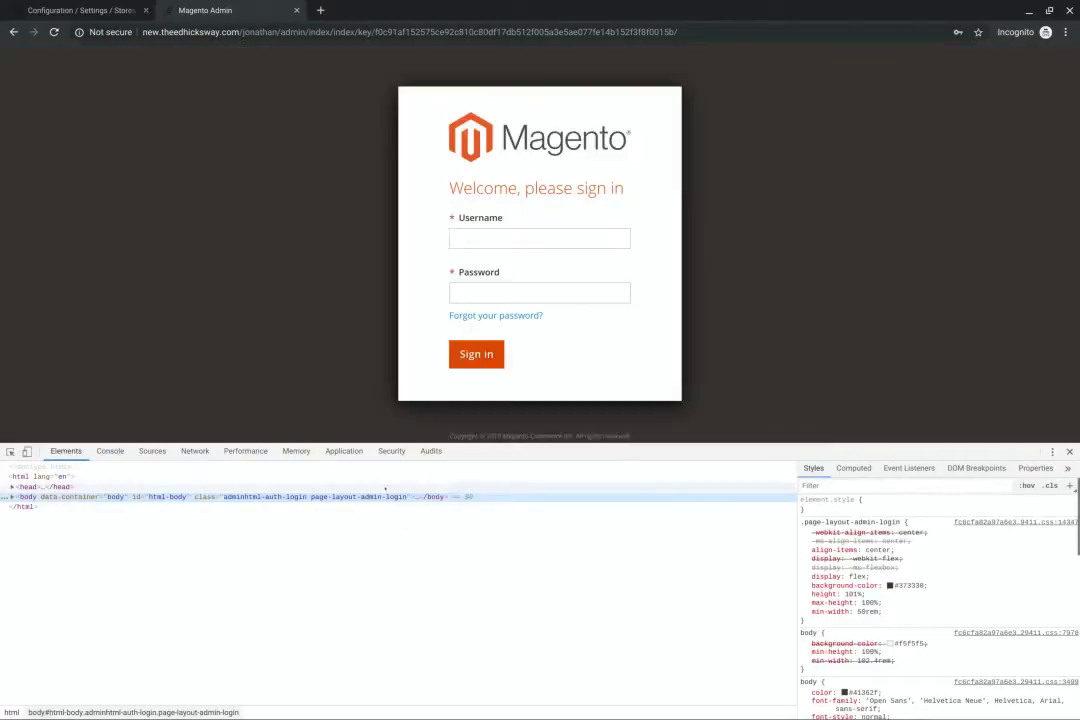
pyautogui.click(343, 451)
pyautogui.scroll(-1, 600, 590)
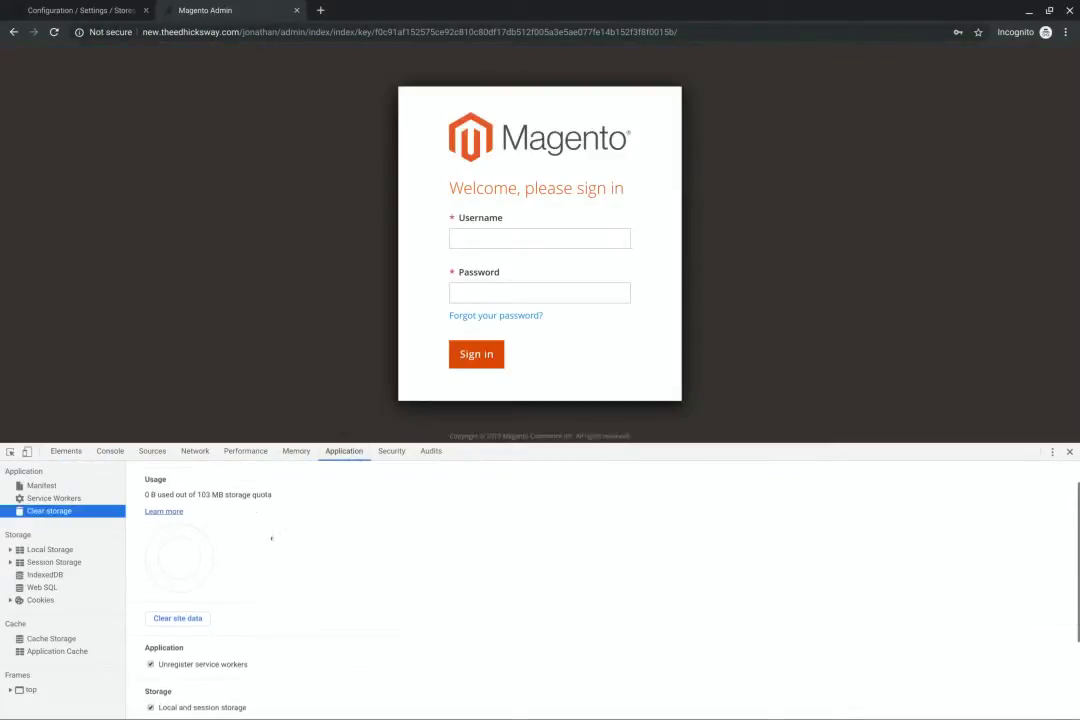
pyautogui.click(178, 607)
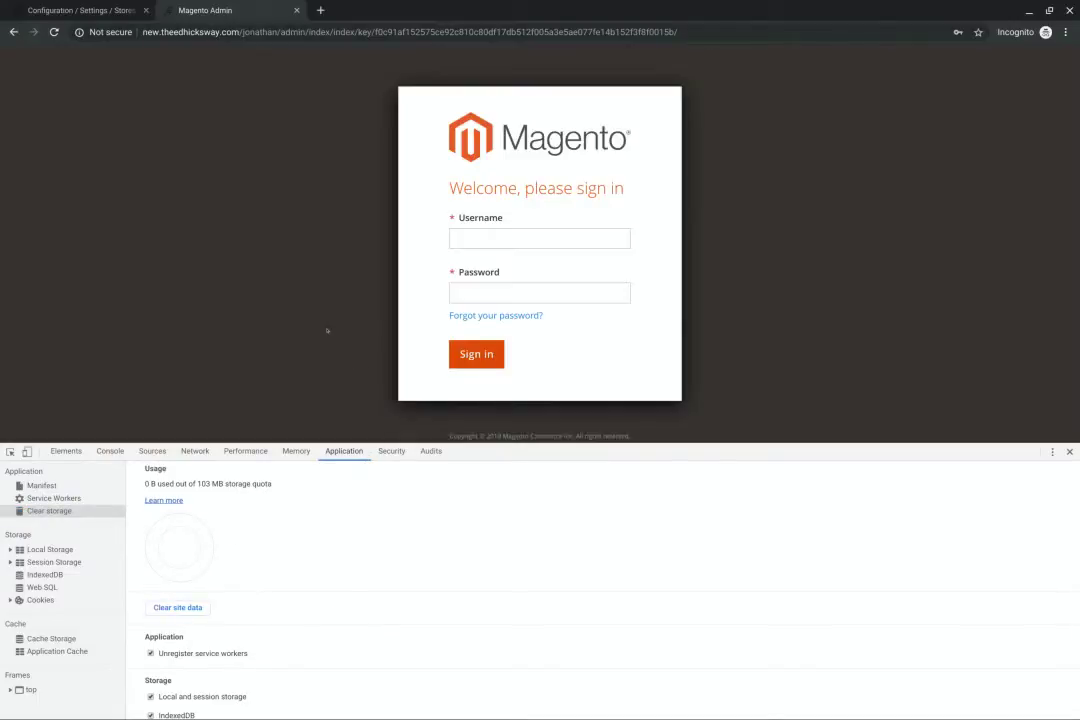
# Load new.theedhicksway.com/jonathan/ and clear site data again to fix the redirect error
pyautogui.click(258, 33)
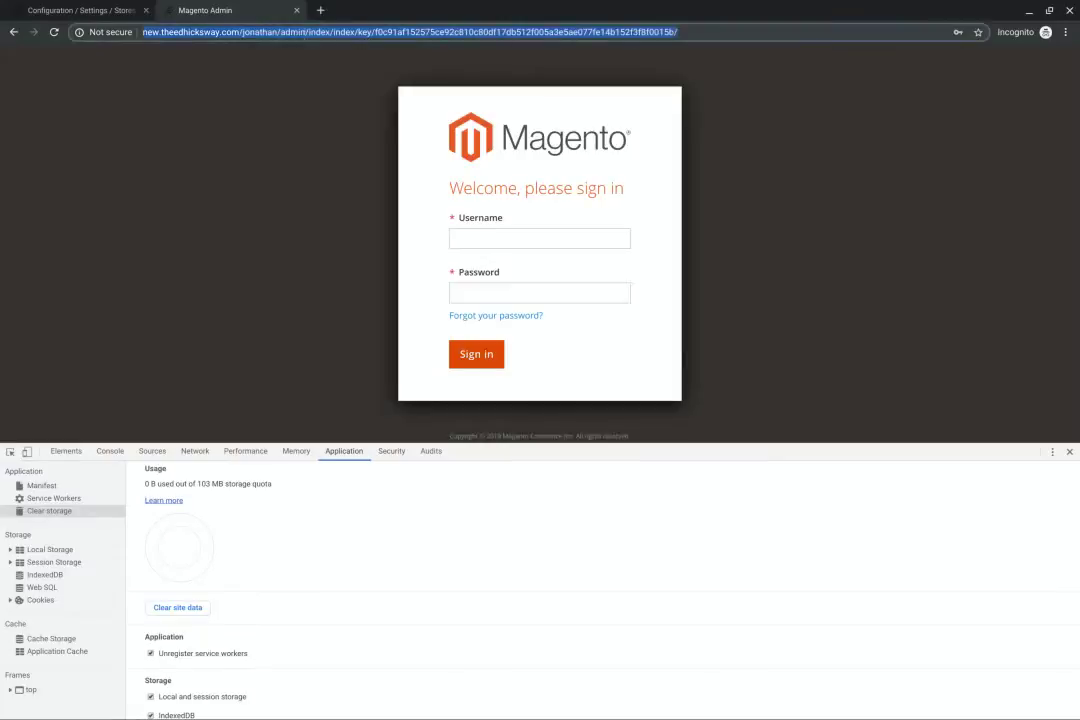
pyautogui.doubleClick(285, 32)
pyautogui.hotkey('shift', 'End')
pyautogui.press('BackSpace')
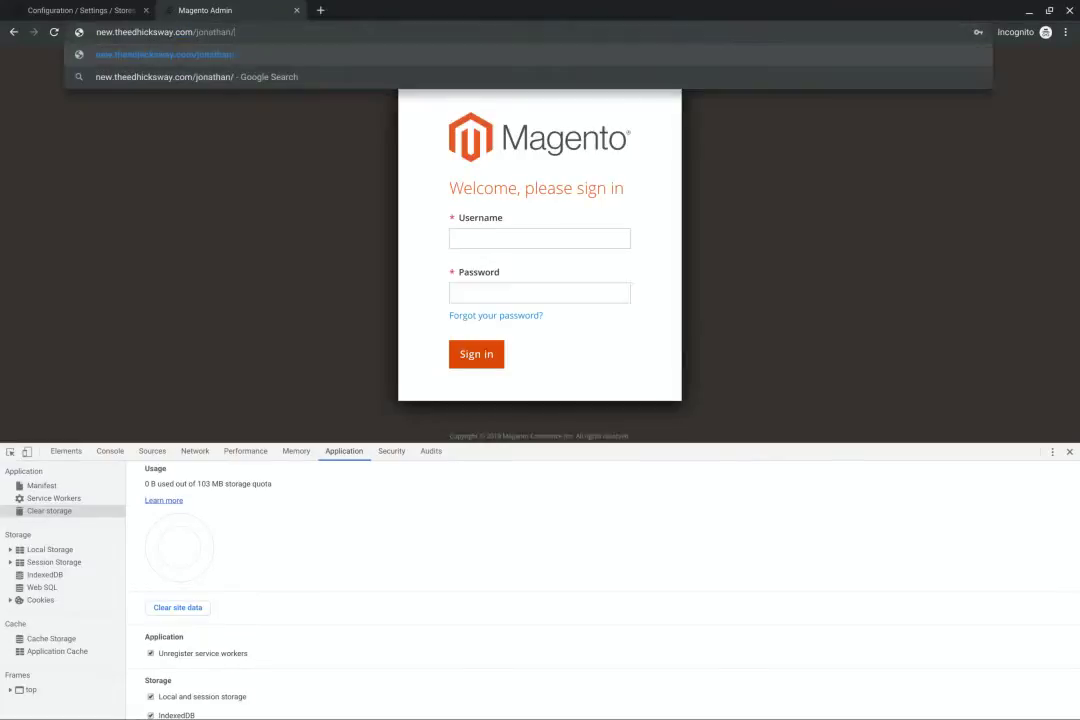
pyautogui.press('Return')
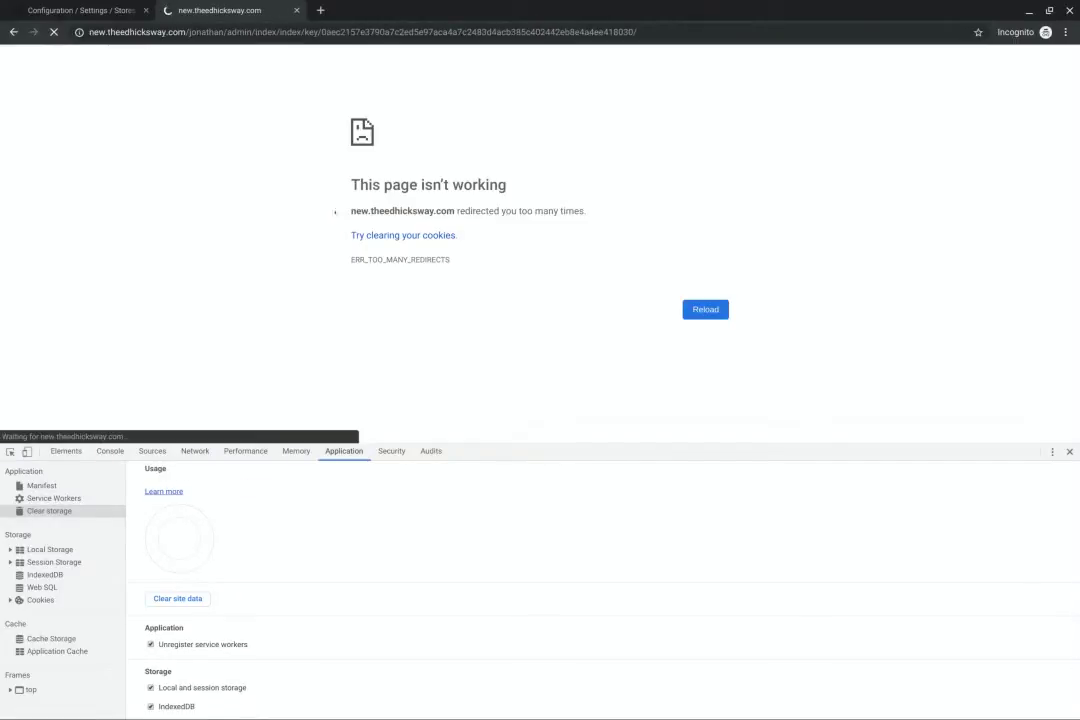
pyautogui.click(236, 32)
pyautogui.click(178, 598)
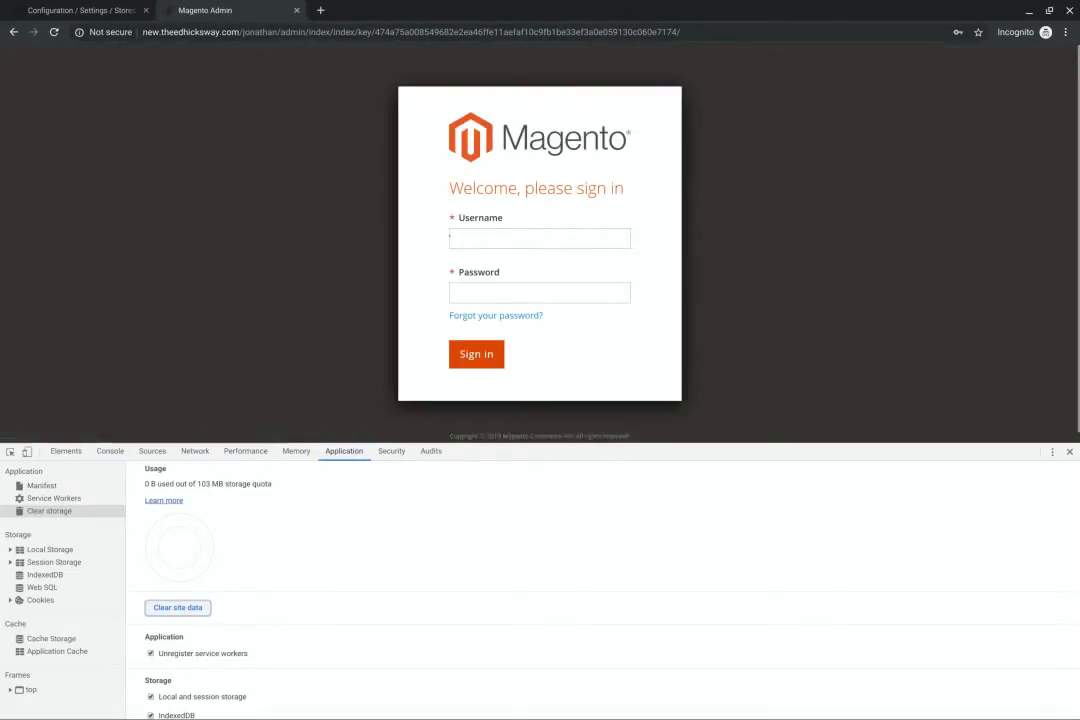
# Enter the admin username and account password, correcting a mistyped password, and sign in
pyautogui.click(539, 238)
pyautogui.write('hel')
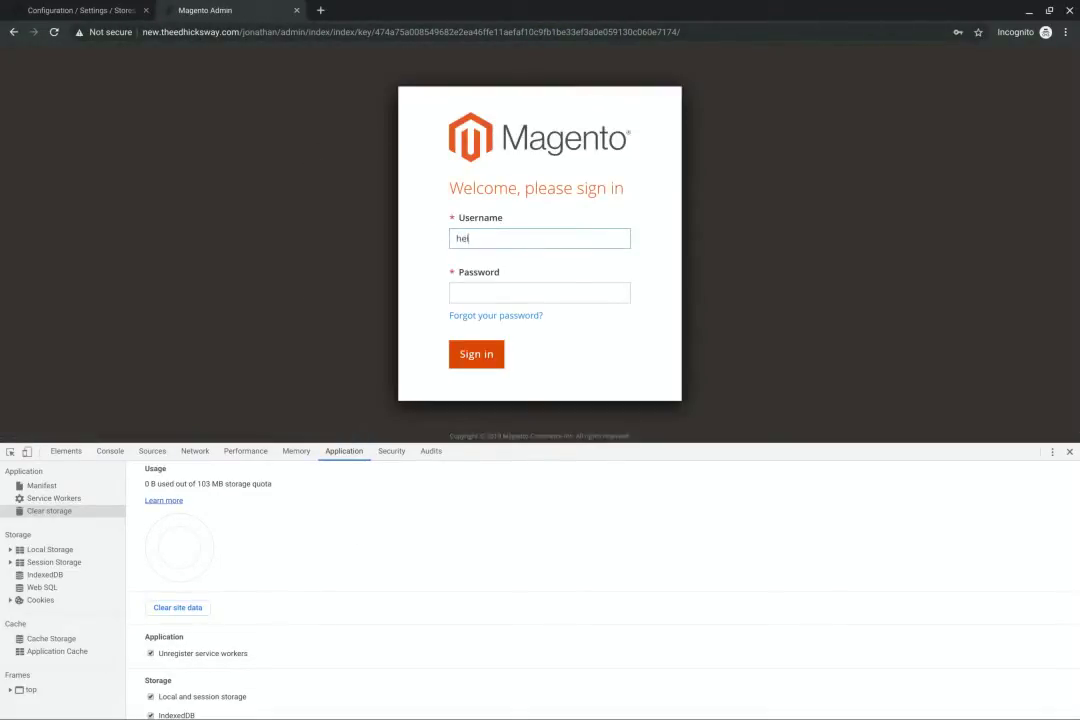
pyautogui.write('ixadmin')
pyautogui.press('Tab')
pyautogui.write('••••')
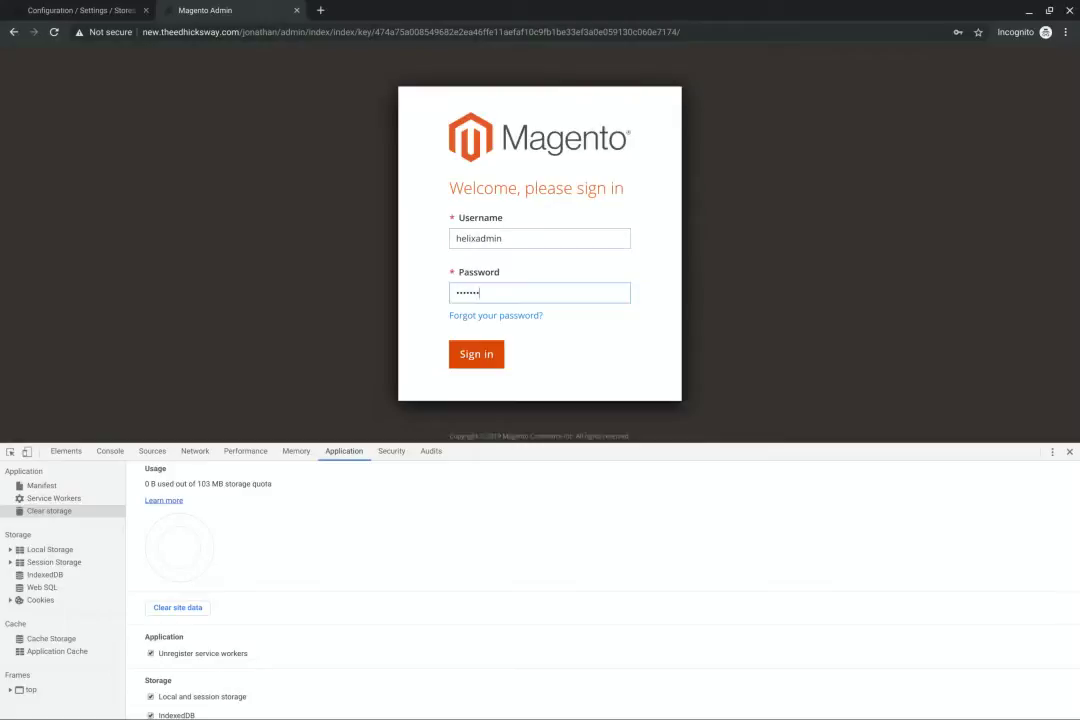
pyautogui.press('BackSpace')
pyautogui.press('BackSpace')
pyautogui.press('BackSpace')
pyautogui.press('BackSpace')
pyautogui.write('•••••••••')
pyautogui.press('Return')
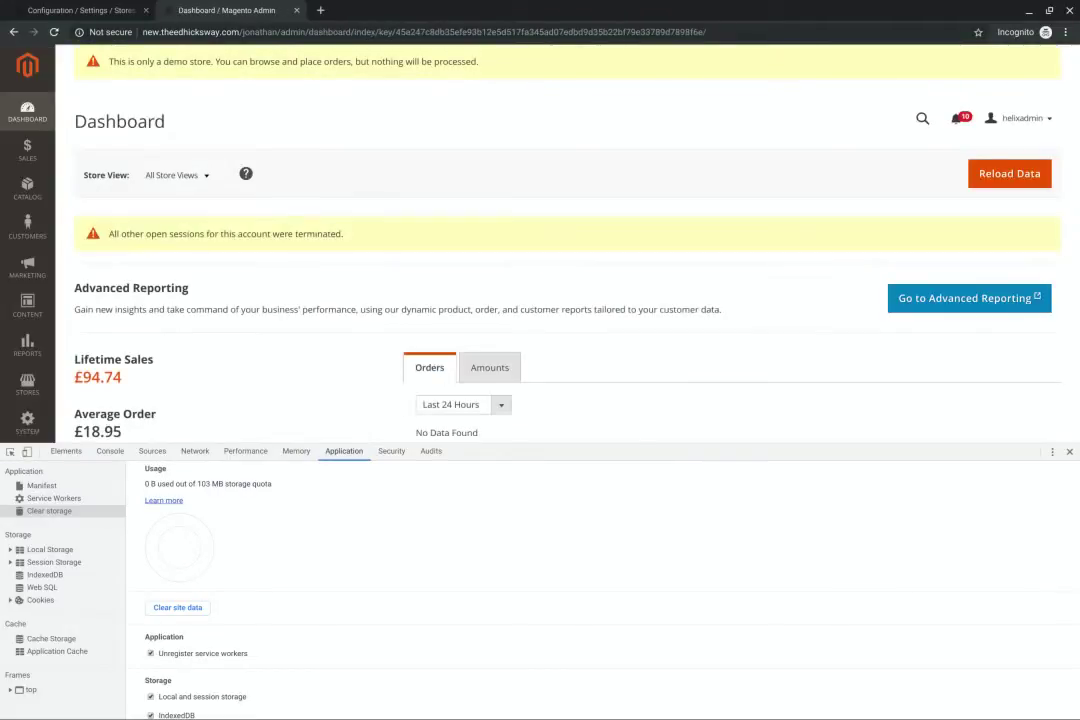
# Close the DevTools panel to reveal the full Magento Dashboard
pyautogui.click(1069, 451)
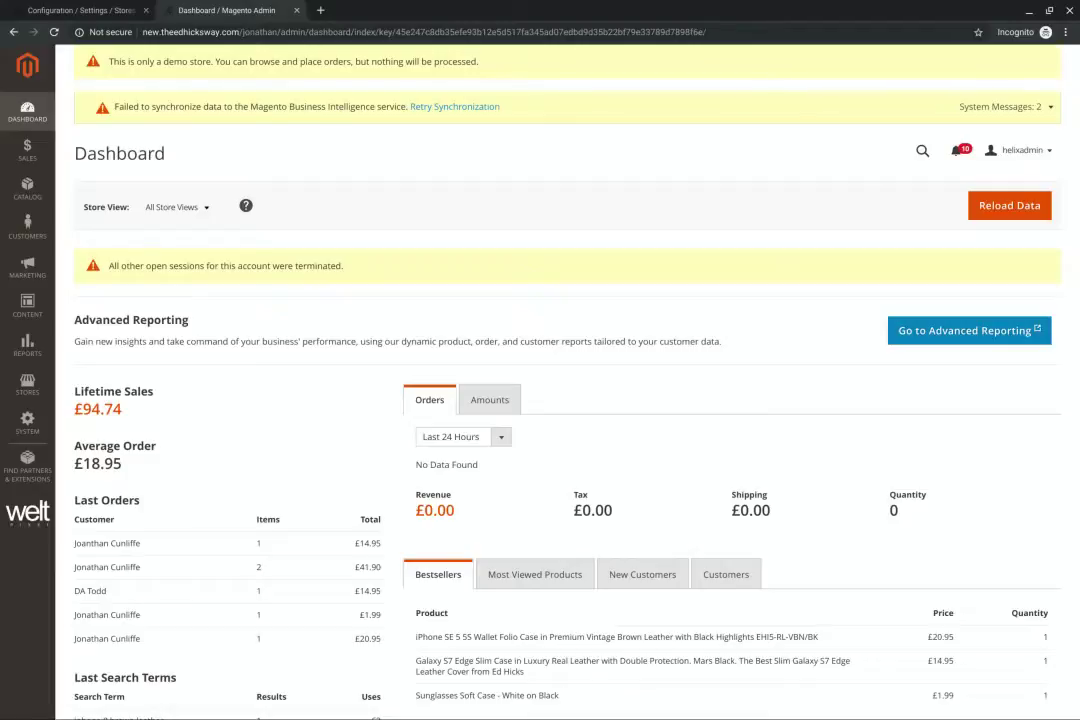
pyautogui.moveTo(250, 32); pyautogui.dragTo(268, 32)
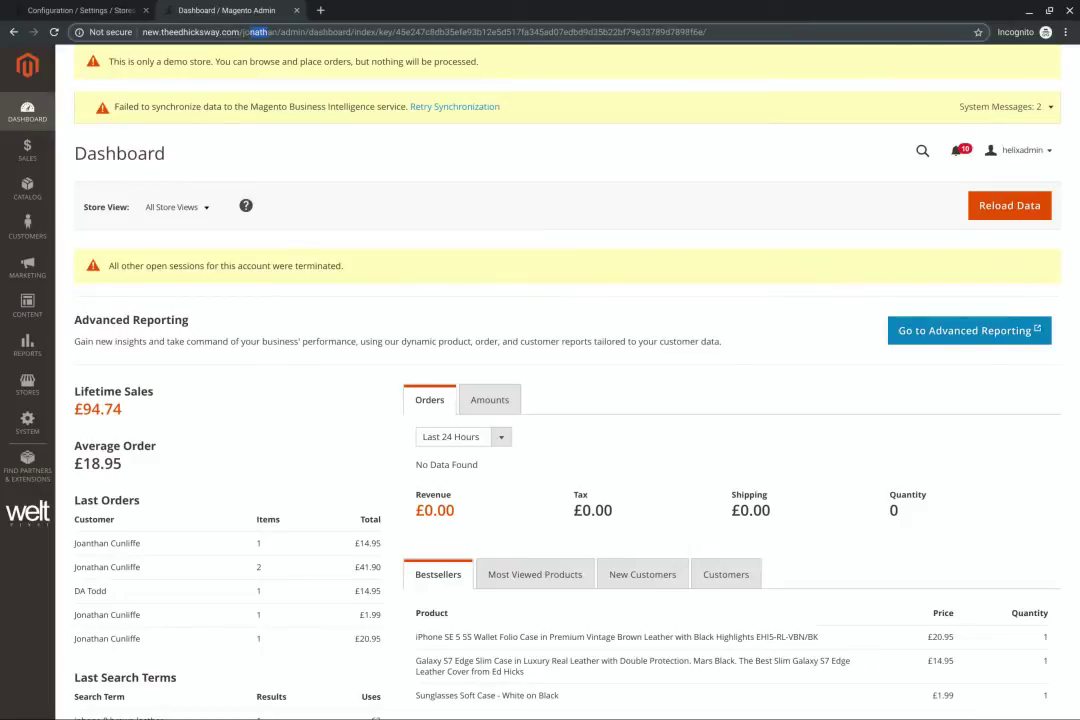
pyautogui.click(411, 636)
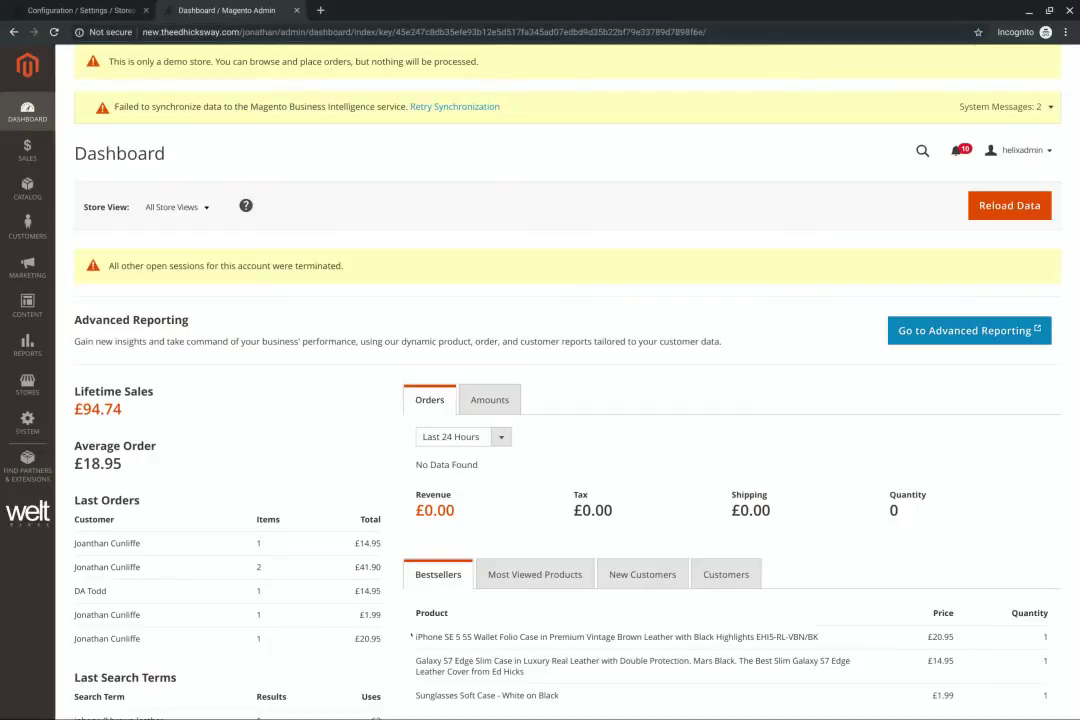